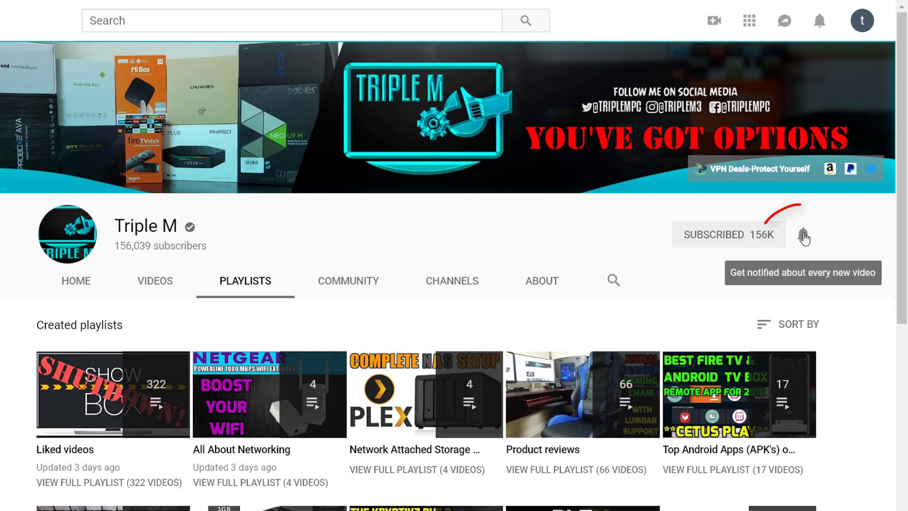
# - Switch the Triple M channel's bell to all notifications next to SUBSCRIBED
pyautogui.click(804, 238)
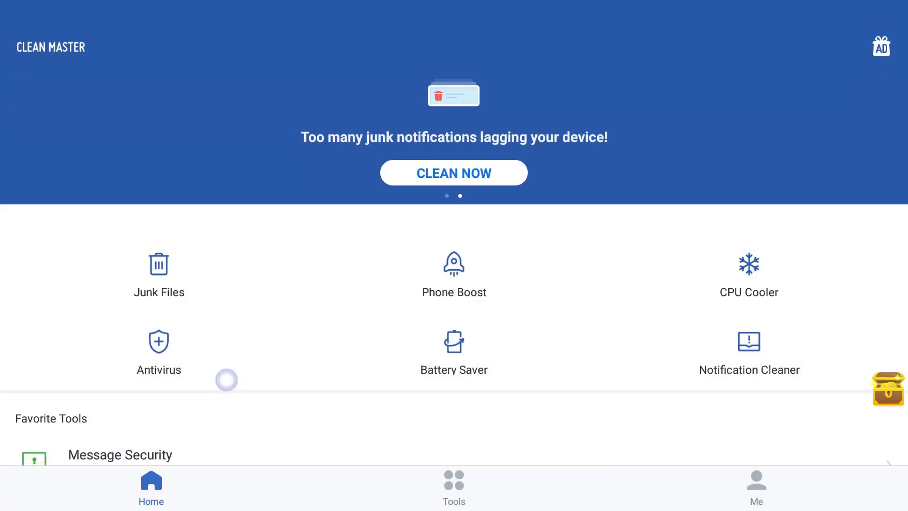
# - Run the Junk Files scan and review the 824 MB found, including 618 MB cache and 38.0 MB obsolete APKs
pyautogui.click(161, 265)
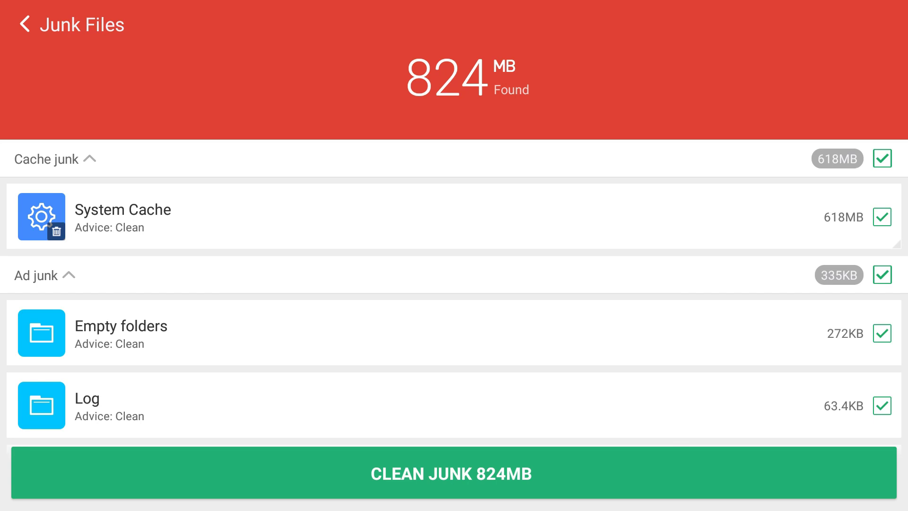
pyautogui.scroll(-5, 235, 257)
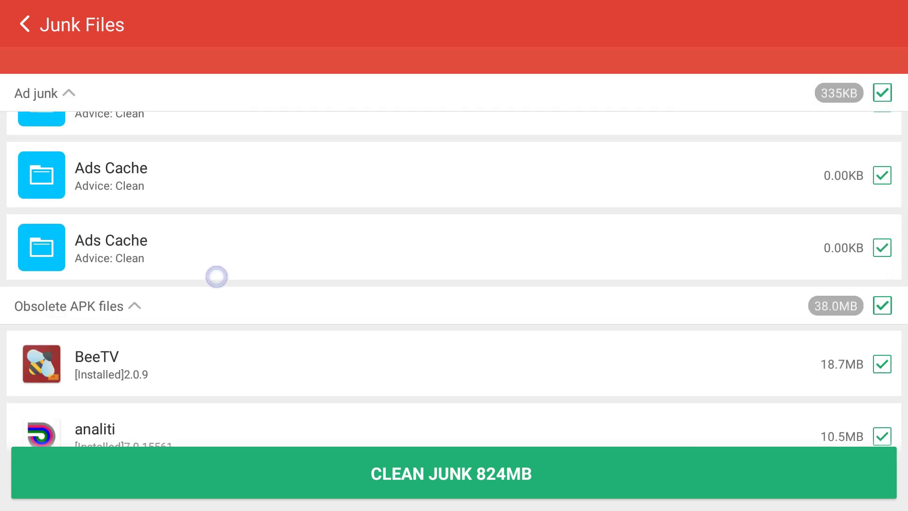
pyautogui.scroll(-3, 210, 289)
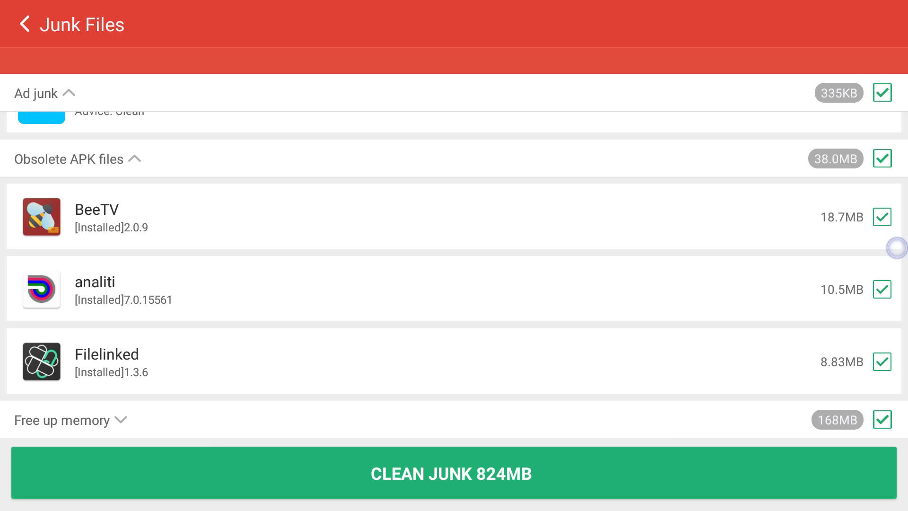
pyautogui.scroll(5, 752, 307)
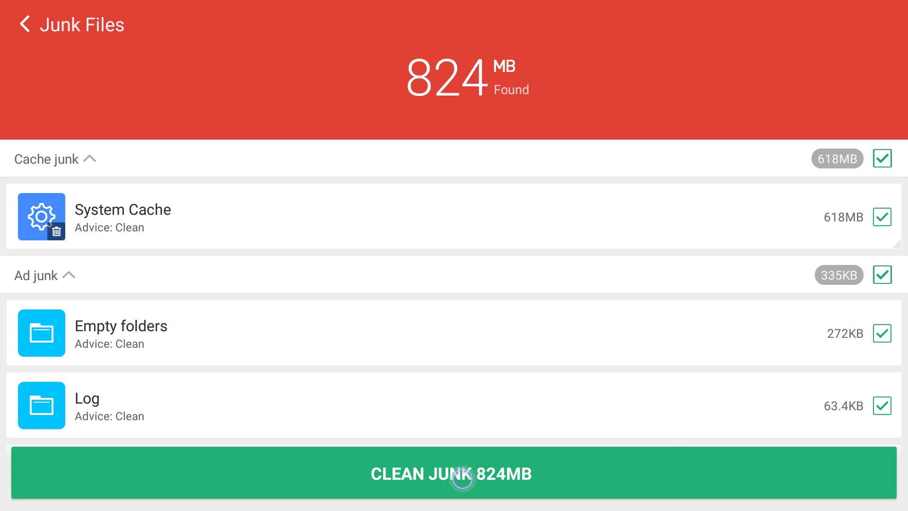
# - Clean the 824 MB of junk, skip the junk notifications prompt, and close the results screen
pyautogui.click(461, 477)
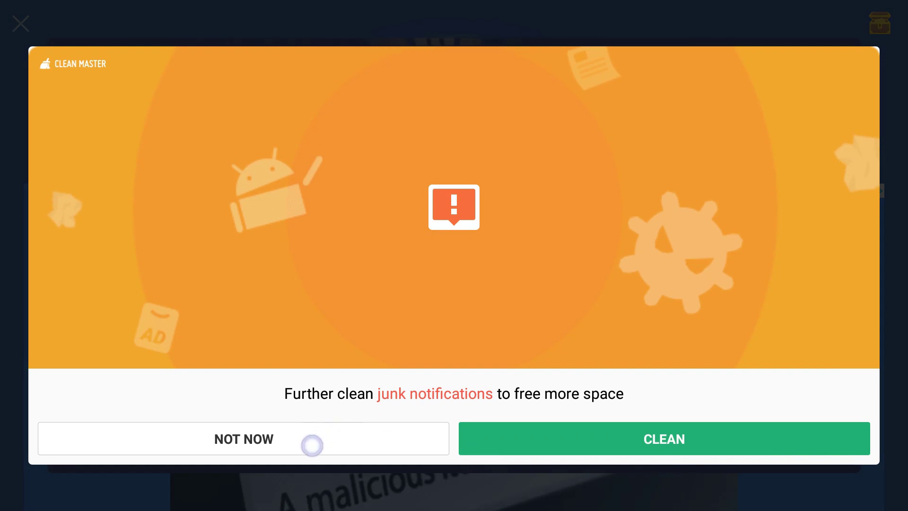
pyautogui.click(314, 445)
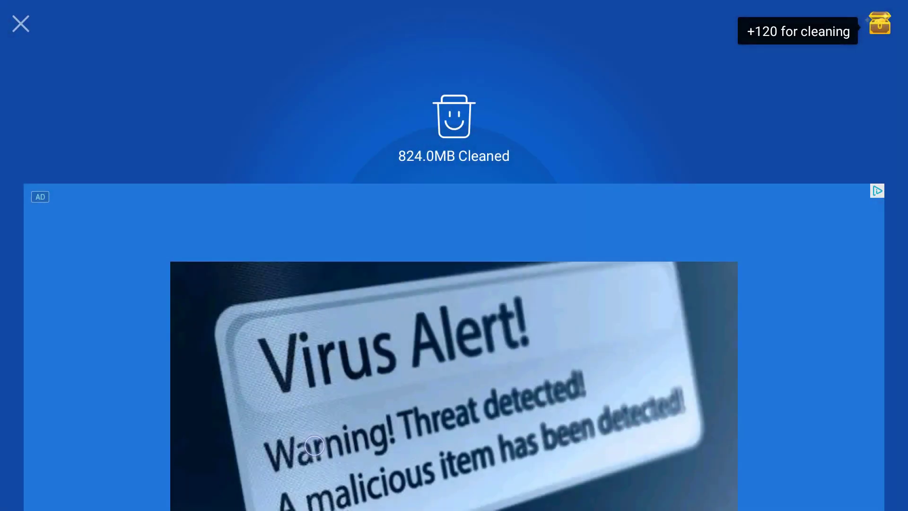
pyautogui.click(18, 23)
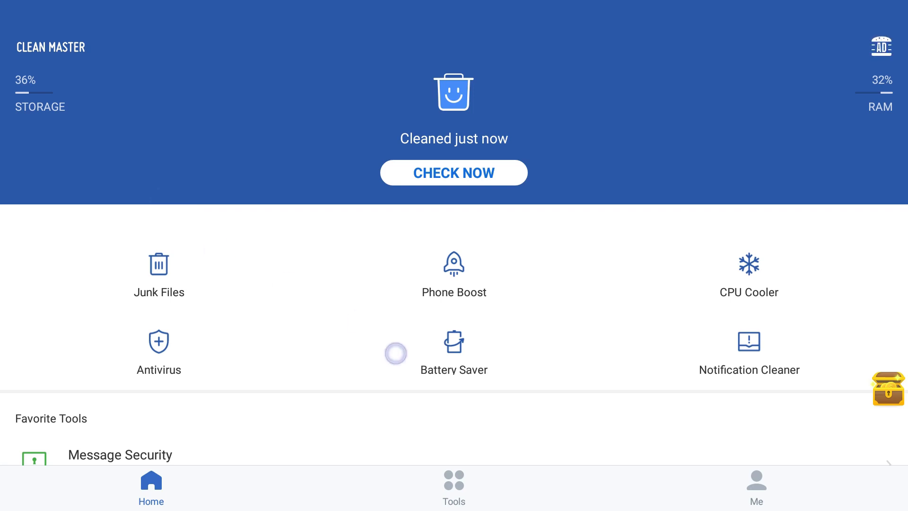
# - Open Phone Boost to run the CPU Cooler check, which reports 74 °C and 7 running apps
pyautogui.click(168, 278)
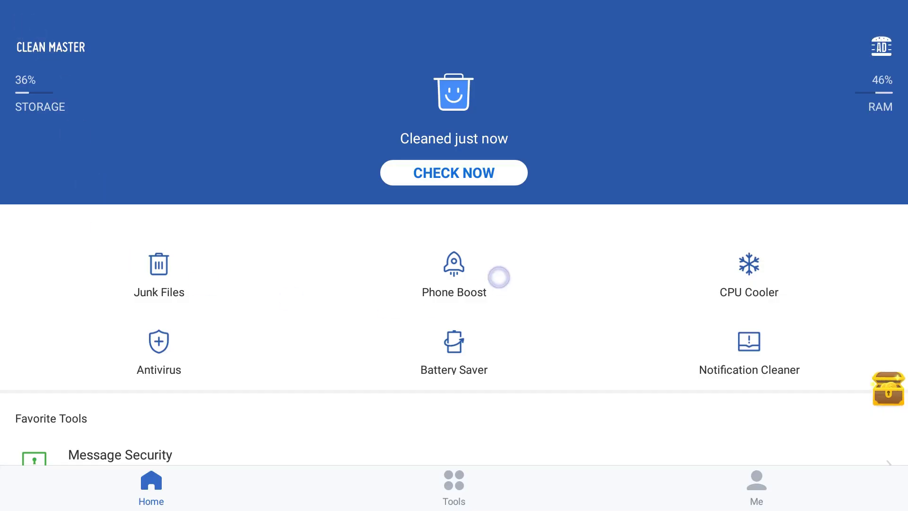
pyautogui.click(454, 267)
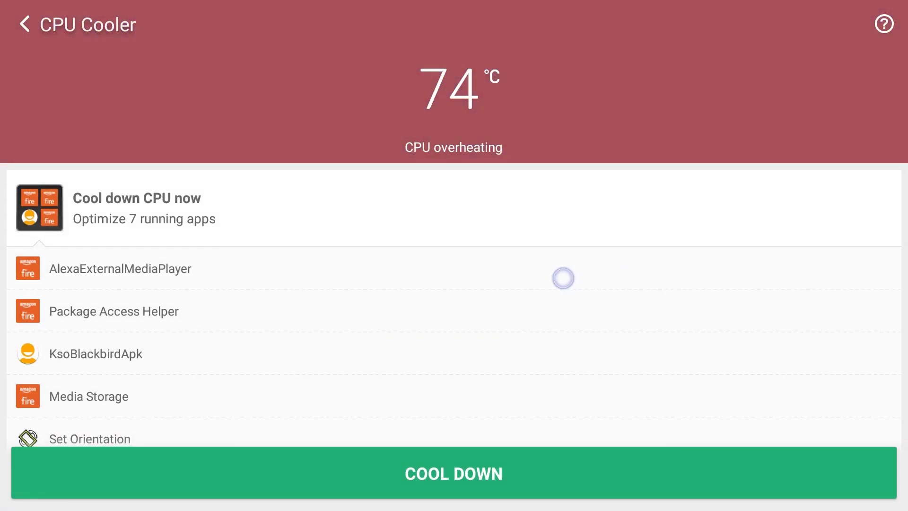
# - Review the 7 running apps, cool down the CPU, then close the sponsored popup and cooling screen
pyautogui.scroll(-3, 277, 270)
pyautogui.scroll(3, 306, 263)
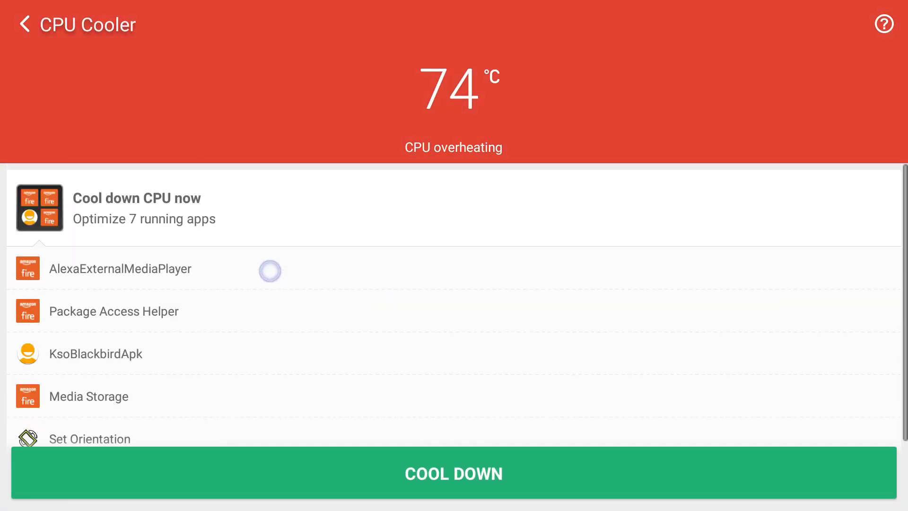
pyautogui.scroll(-3, 270, 271)
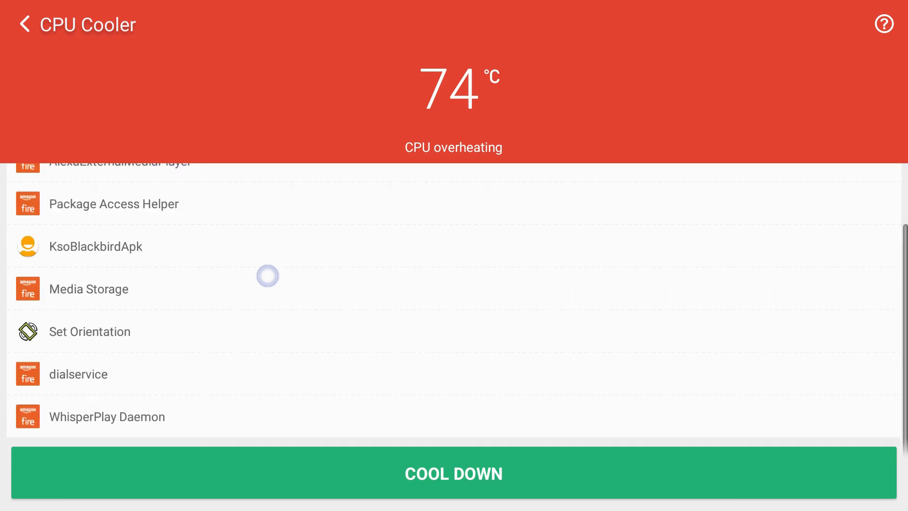
pyautogui.scroll(3, 265, 274)
pyautogui.scroll(-3, 267, 275)
pyautogui.scroll(3, 265, 274)
pyautogui.scroll(-3, 265, 274)
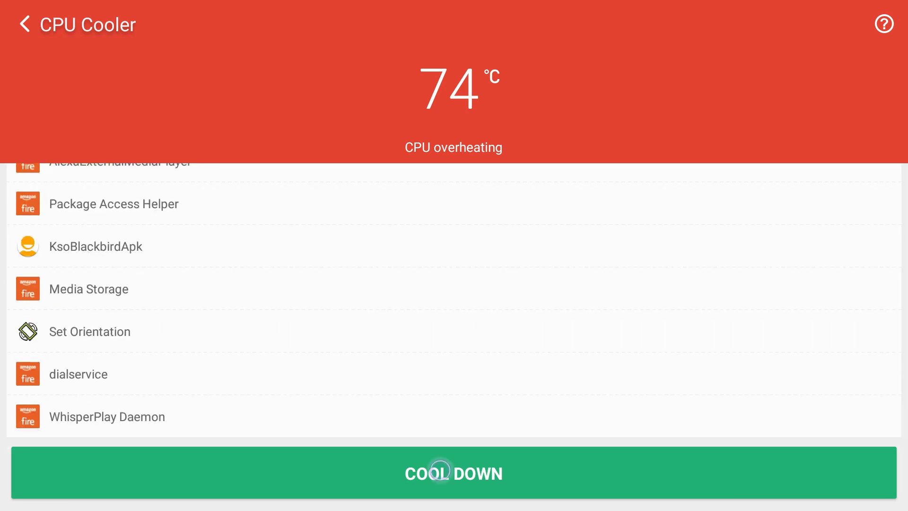
pyautogui.click(440, 470)
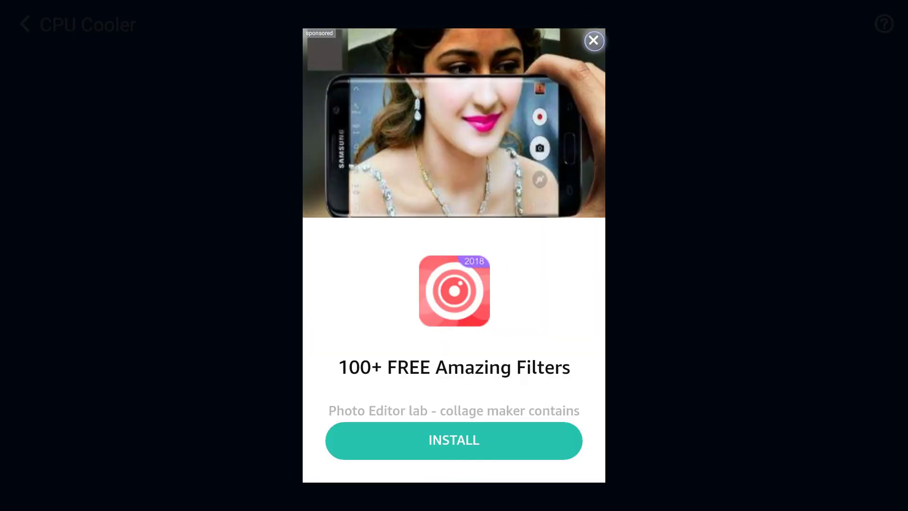
pyautogui.click(594, 39)
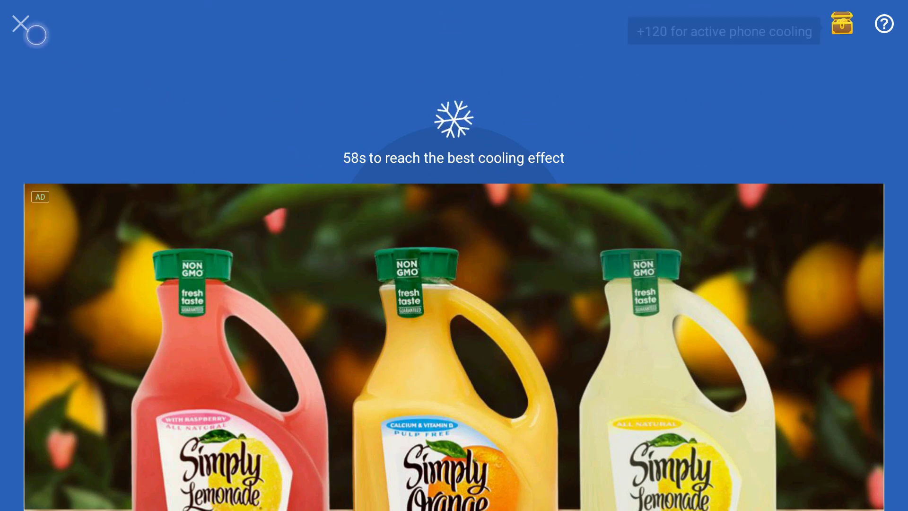
pyautogui.click(22, 26)
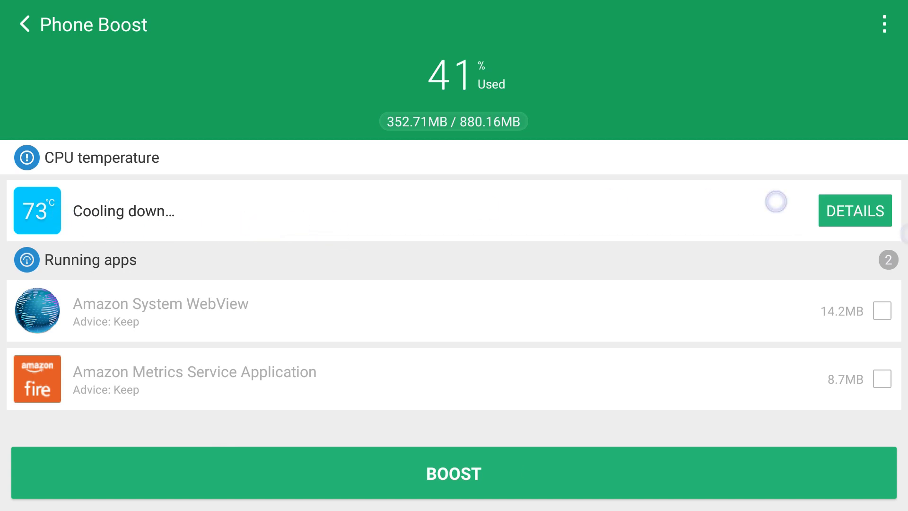
# - View the CPU cooling details, reopen Phone Boost (41% memory, 2 apps), then go back home
pyautogui.click(857, 213)
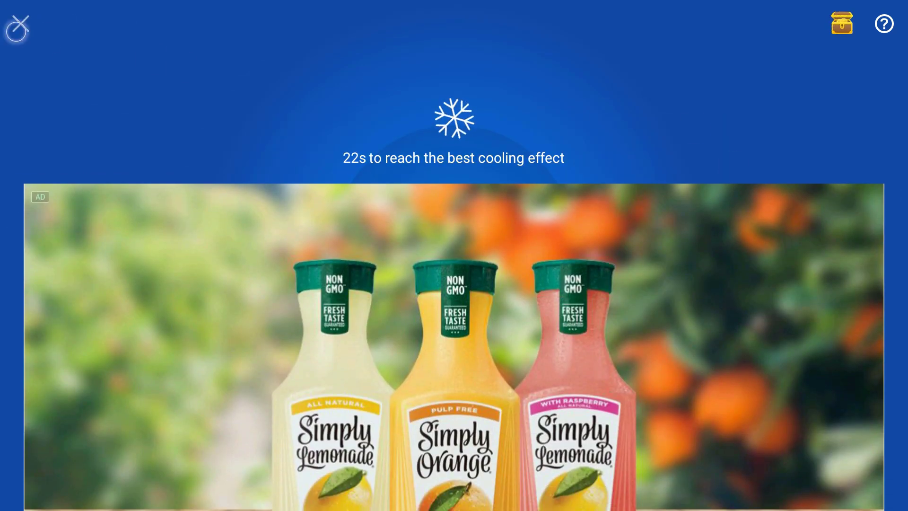
pyautogui.click(22, 23)
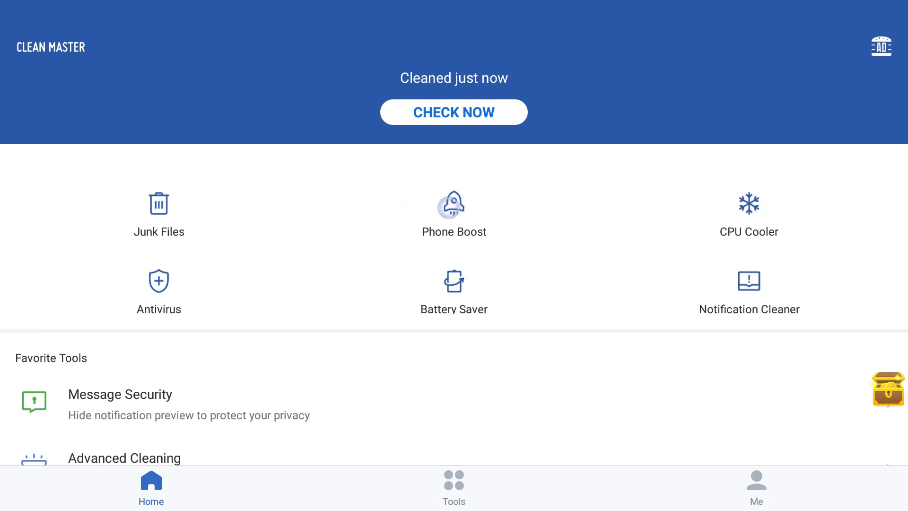
pyautogui.click(452, 206)
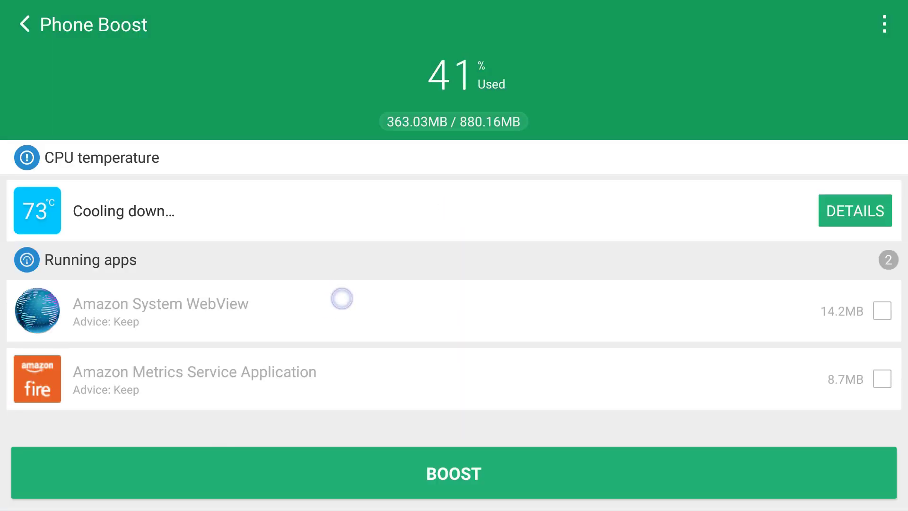
pyautogui.press('Escape')
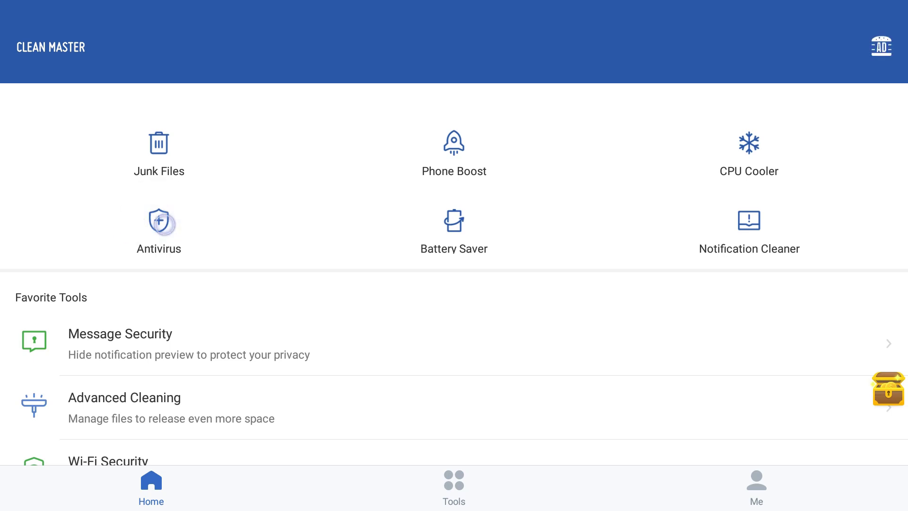
# - Update the outdated antivirus database and dismiss the update reminder without saving
pyautogui.click(165, 224)
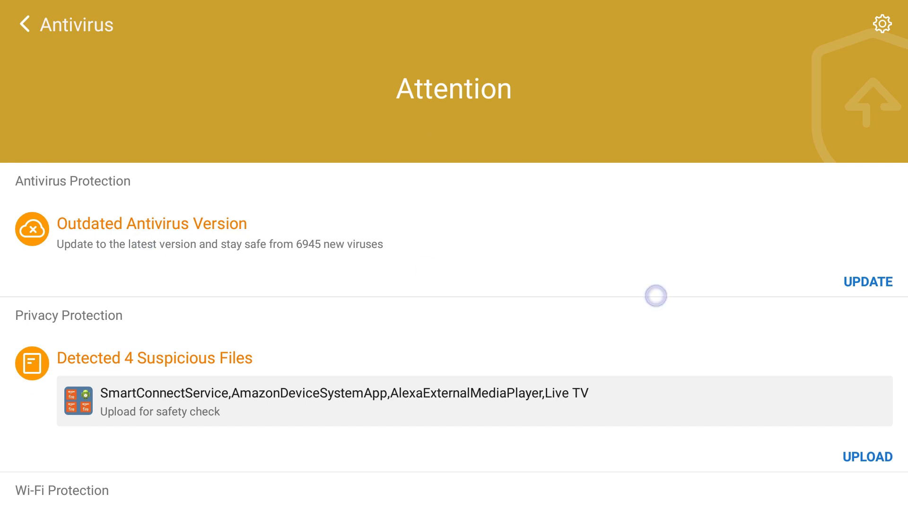
pyautogui.click(857, 283)
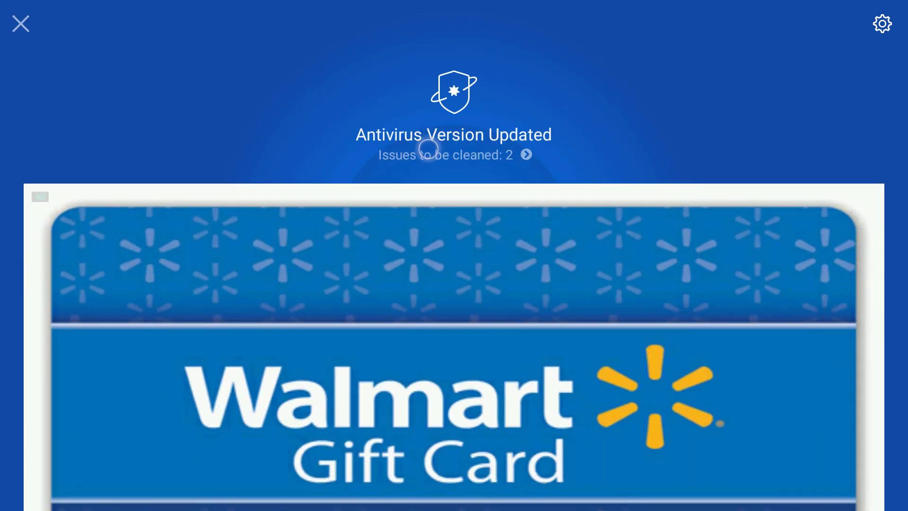
pyautogui.click(525, 154)
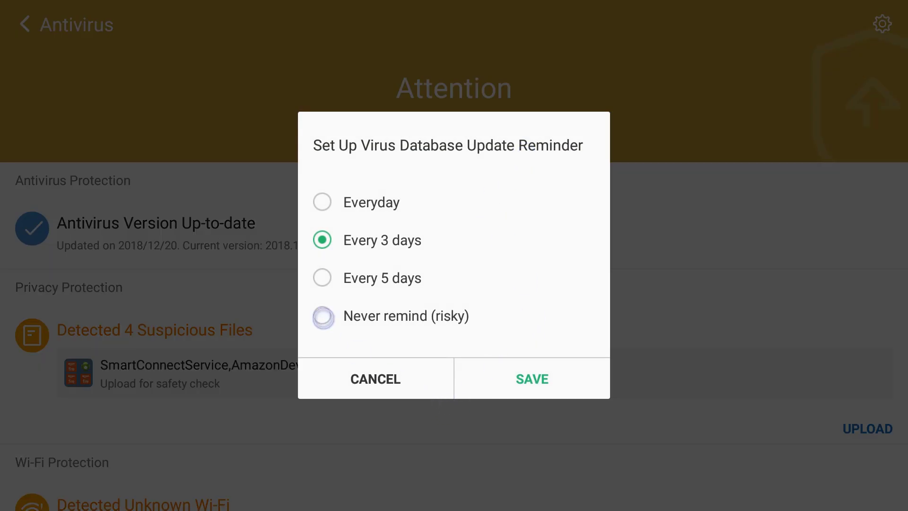
pyautogui.click(368, 386)
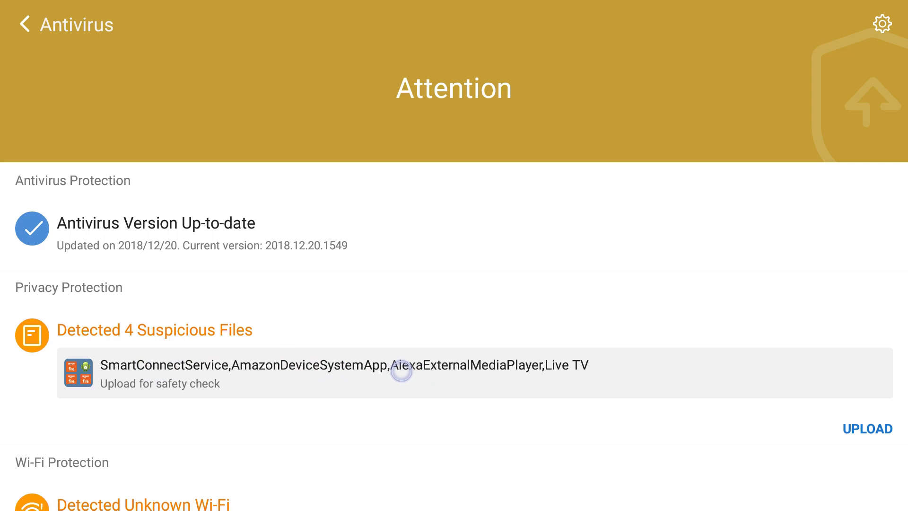
# - Upload the 4 suspicious files for a safety check, leaving the USB debugging and Wi-Fi warnings
pyautogui.scroll(-4, 401, 371)
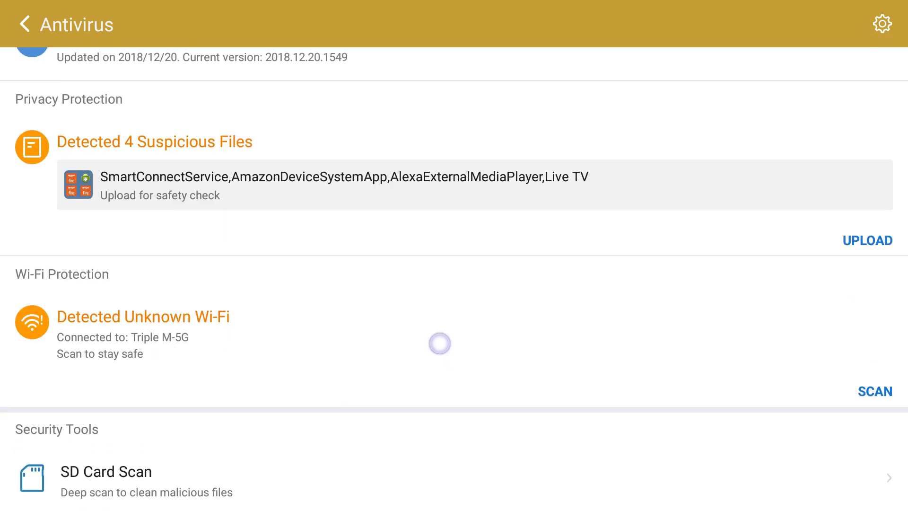
pyautogui.scroll(3, 237, 325)
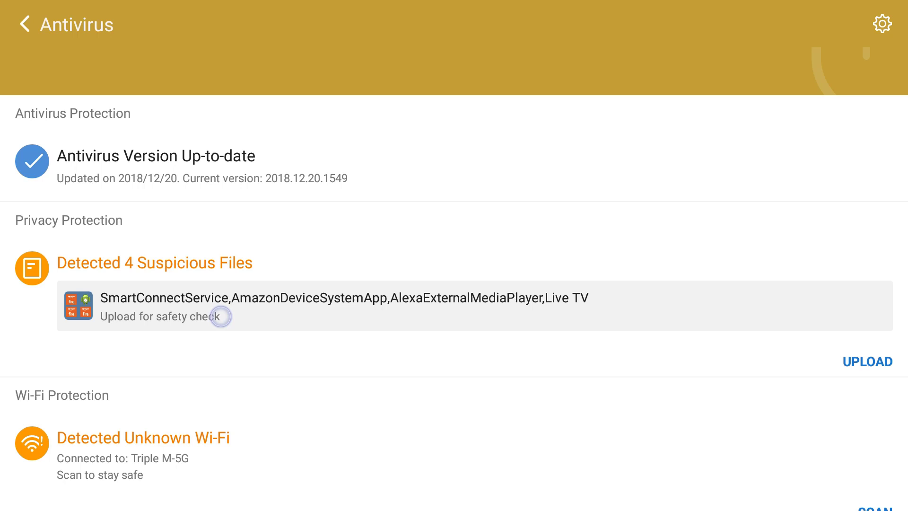
pyautogui.click(547, 314)
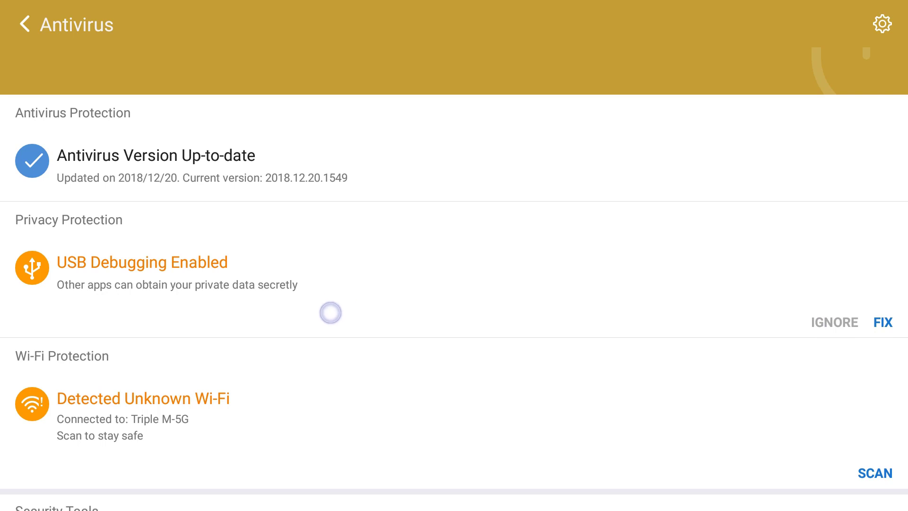
pyautogui.scroll(-2, 263, 290)
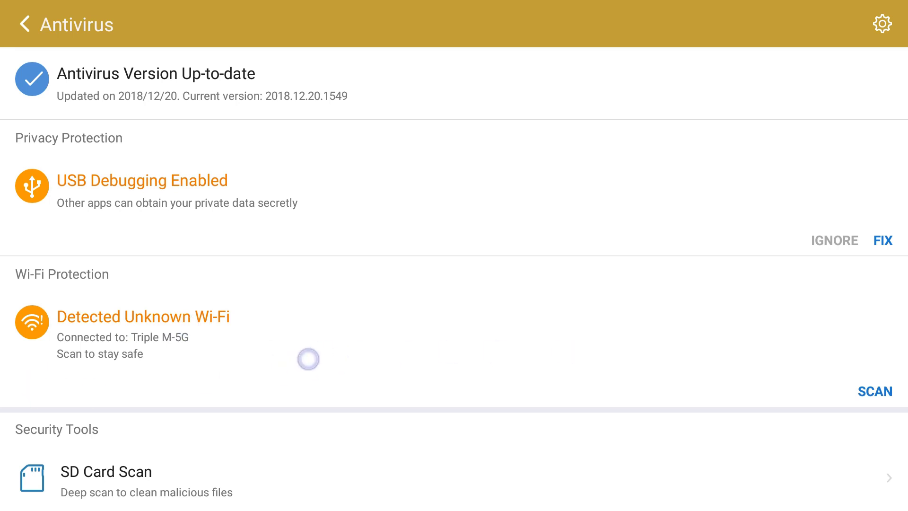
pyautogui.scroll(3, 189, 349)
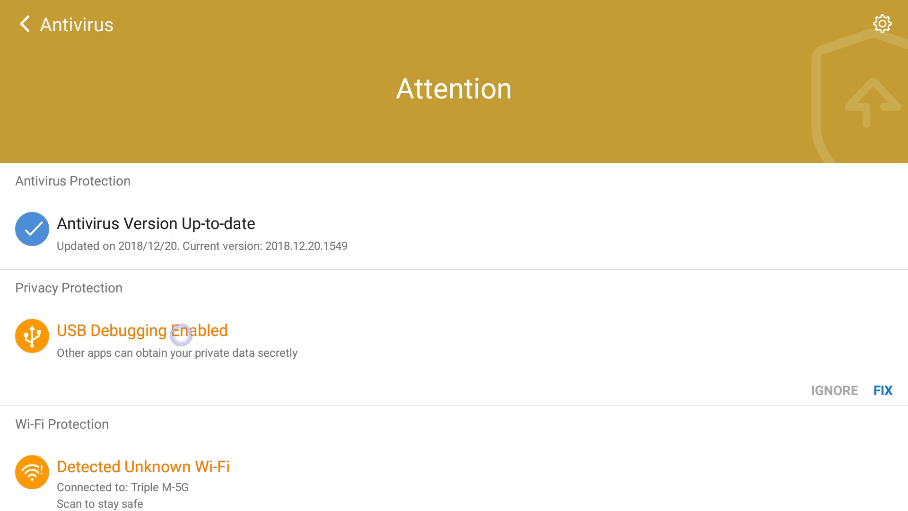
# - In Battery Saver, hibernate Kodi, Aptoide TV and Send Anywhere while keeping Set Orientation running
pyautogui.click(35, 24)
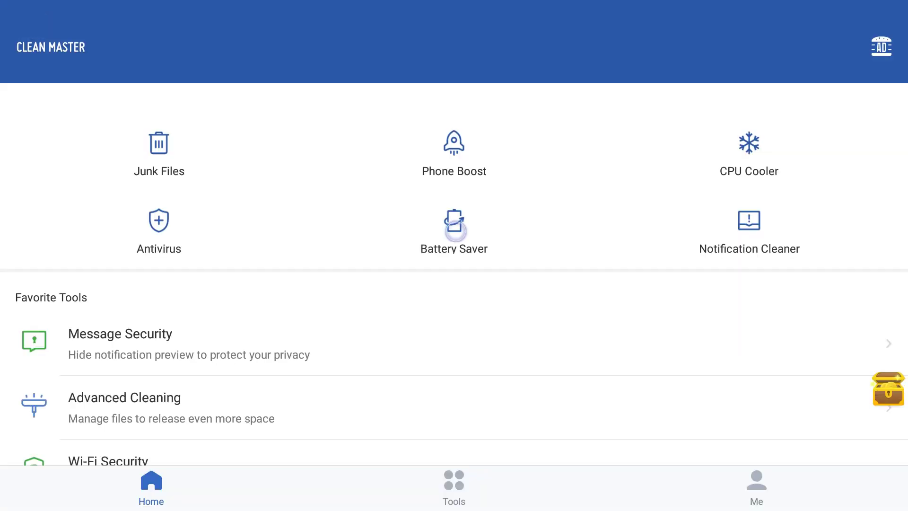
pyautogui.click(455, 228)
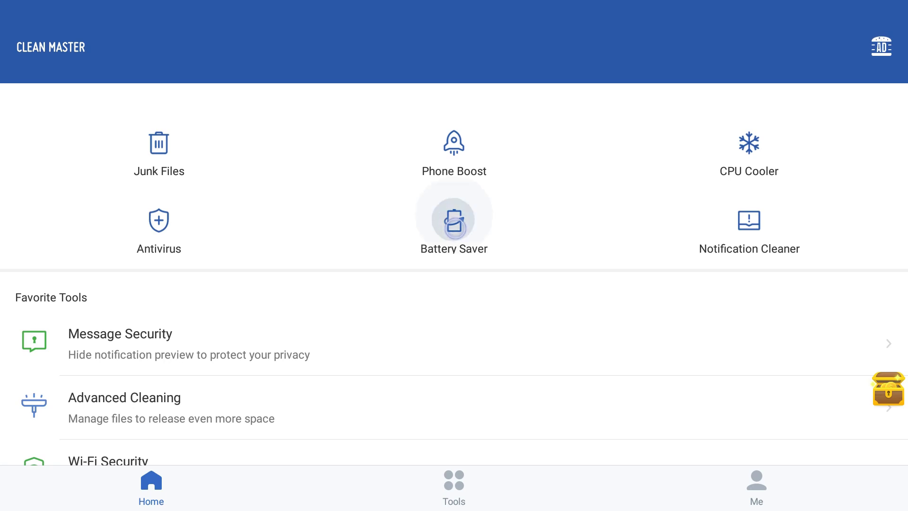
pyautogui.scroll(-1, 298, 251)
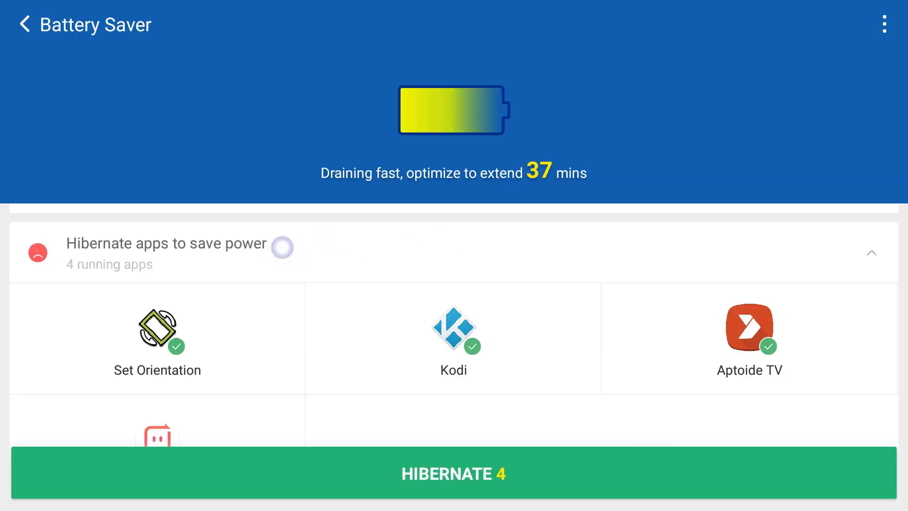
pyautogui.scroll(1, 282, 245)
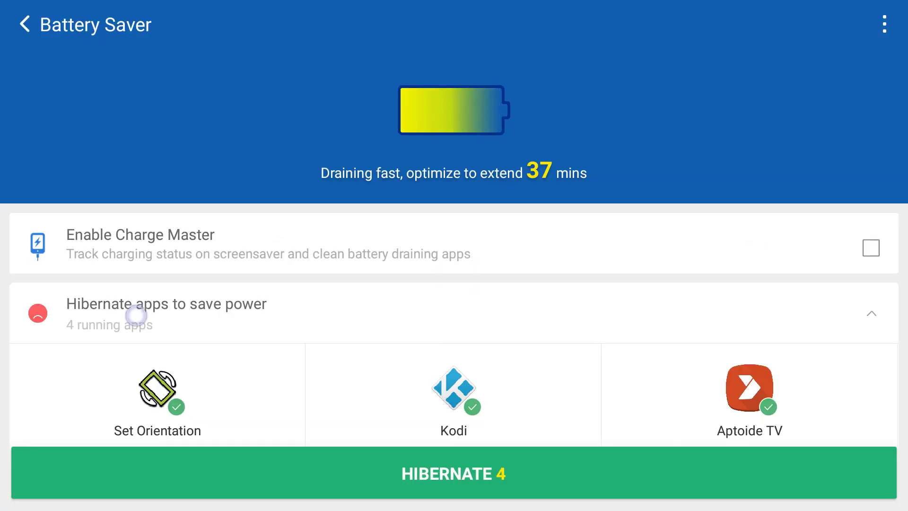
pyautogui.scroll(-2, 137, 313)
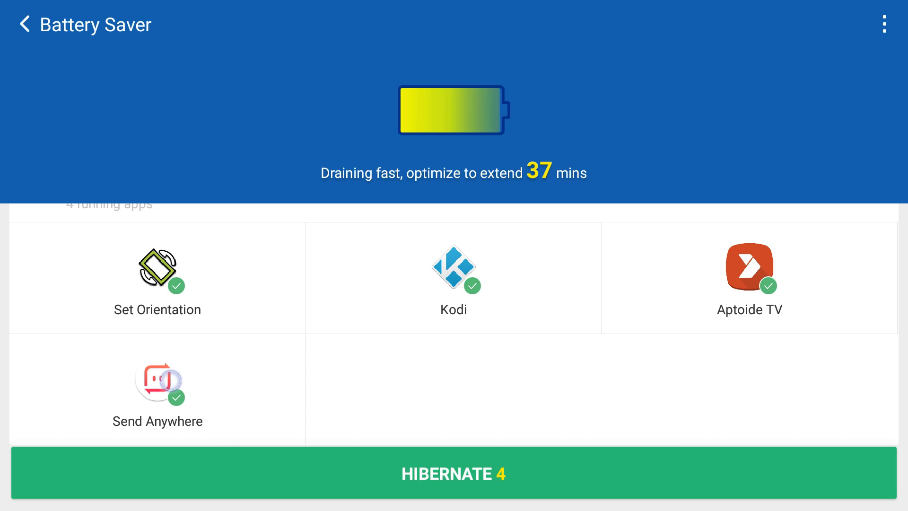
pyautogui.click(174, 287)
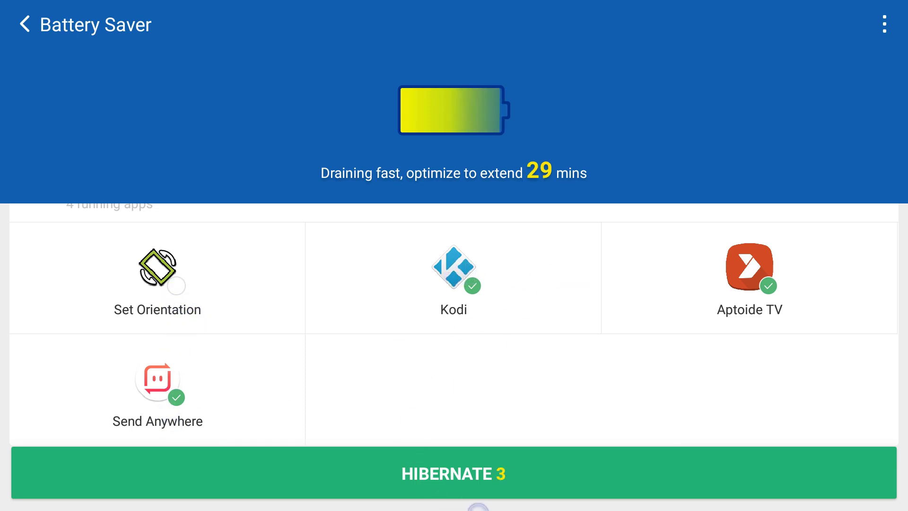
pyautogui.click(479, 479)
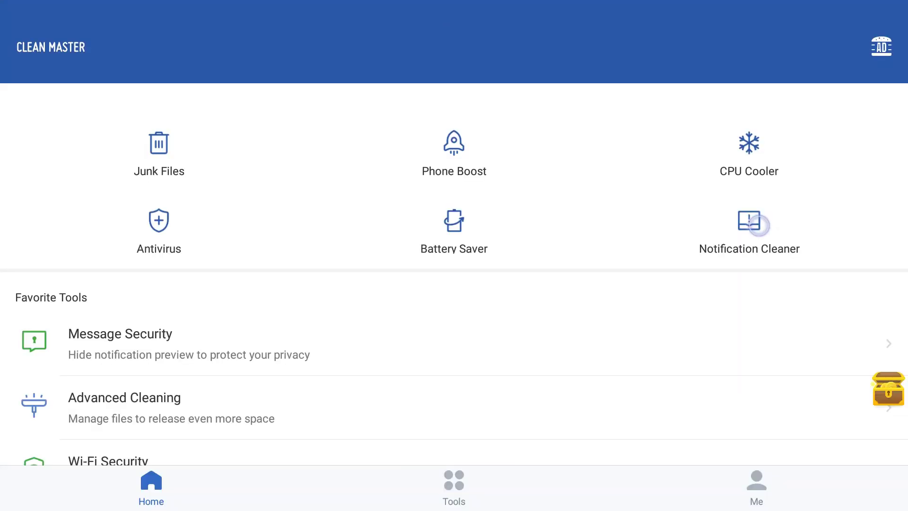
pyautogui.click(744, 217)
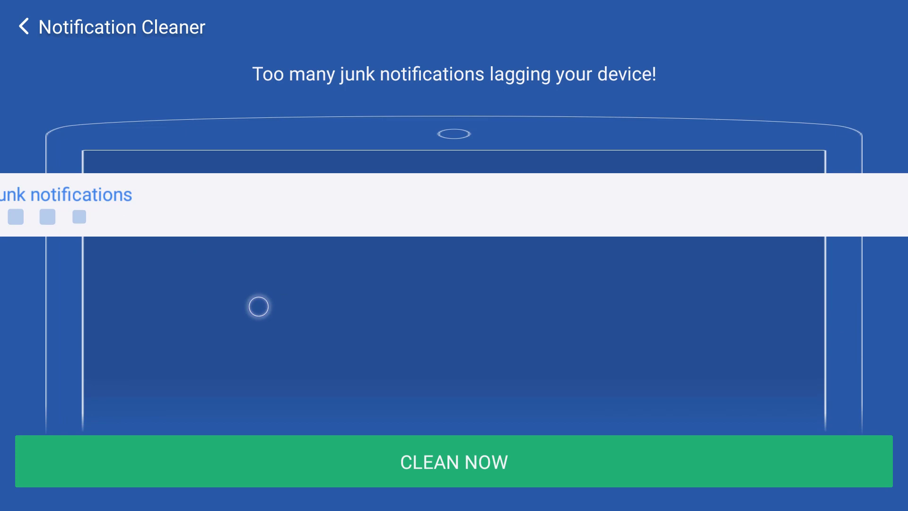
pyautogui.press('Escape')
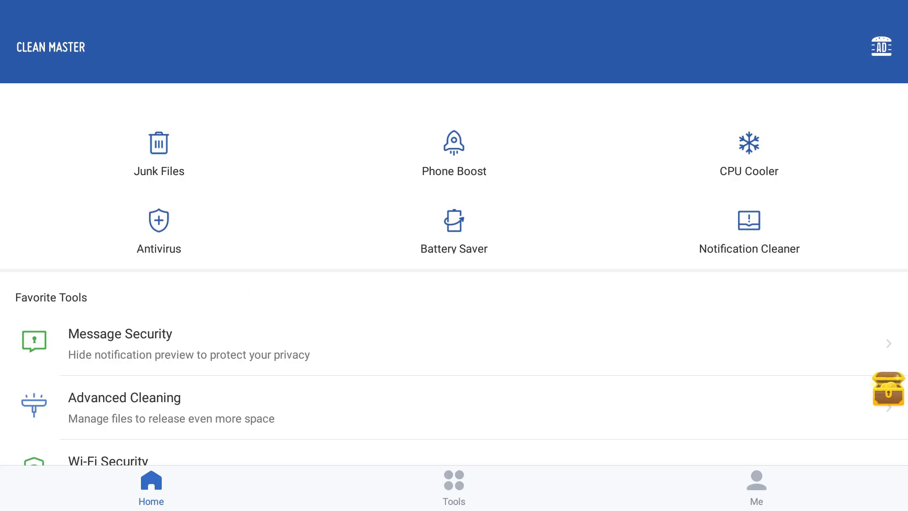
pyautogui.scroll(-2, 223, 284)
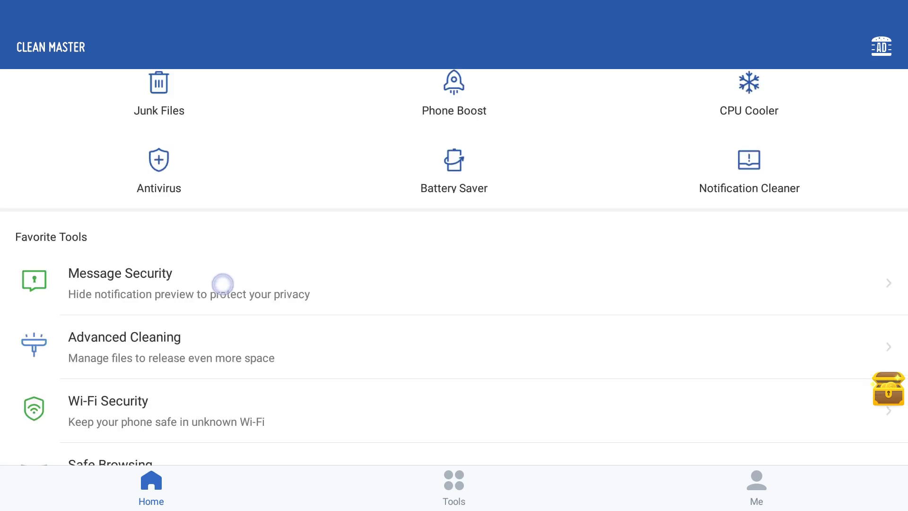
pyautogui.scroll(-1, 223, 284)
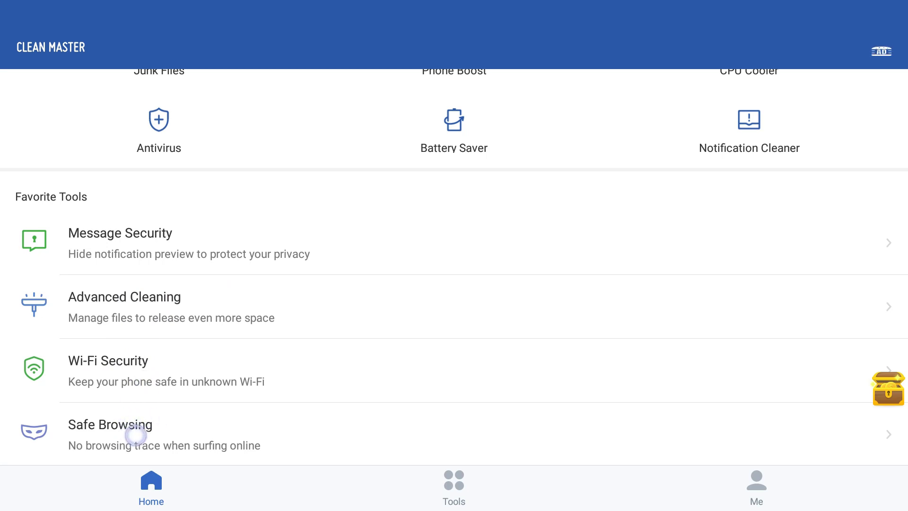
pyautogui.click(161, 221)
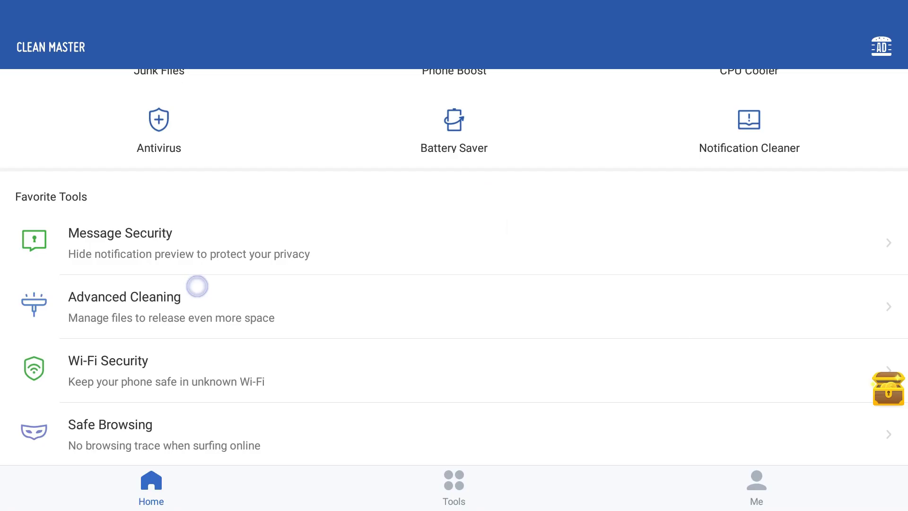
# - Run Advanced Cleaning past the ad and review 1.41 MB app data, 18.7 MB downloads, 13 apps using 652 MB
pyautogui.click(202, 317)
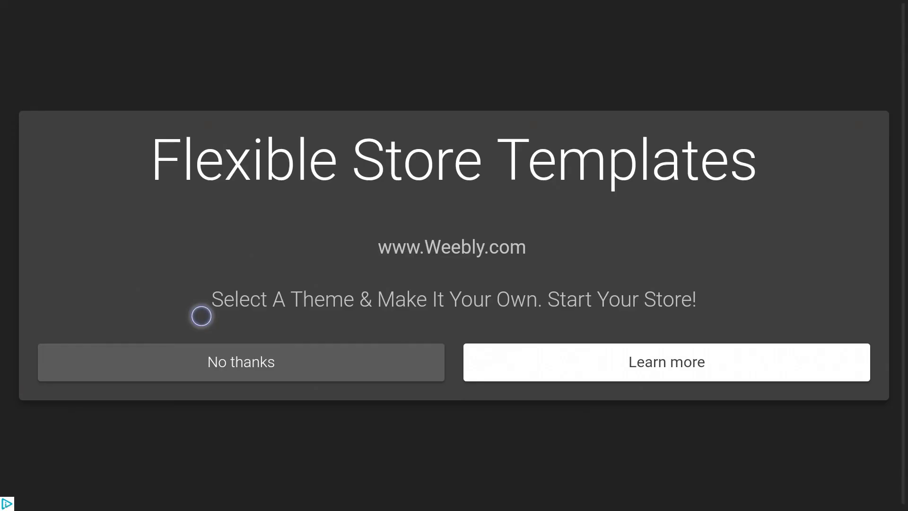
pyautogui.click(241, 361)
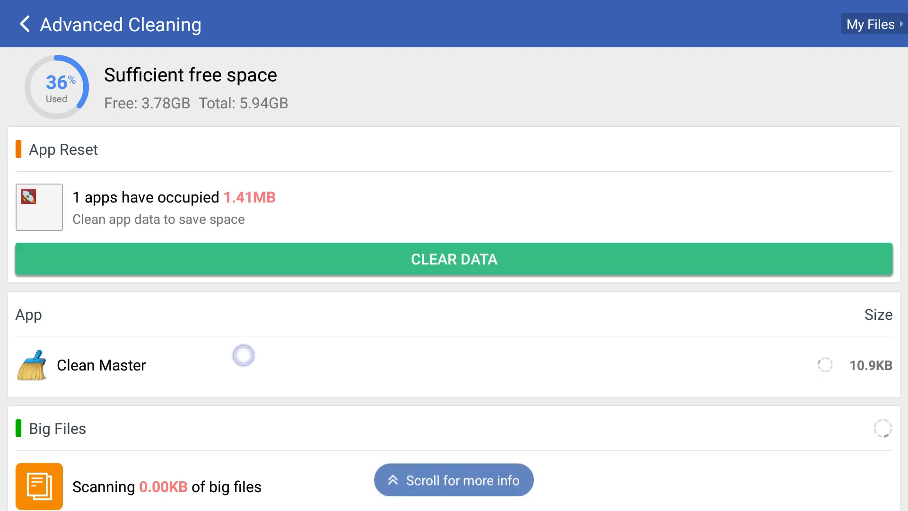
pyautogui.moveTo(243, 355); pyautogui.dragTo(214, 298)
pyautogui.scroll(-3, 203, 296)
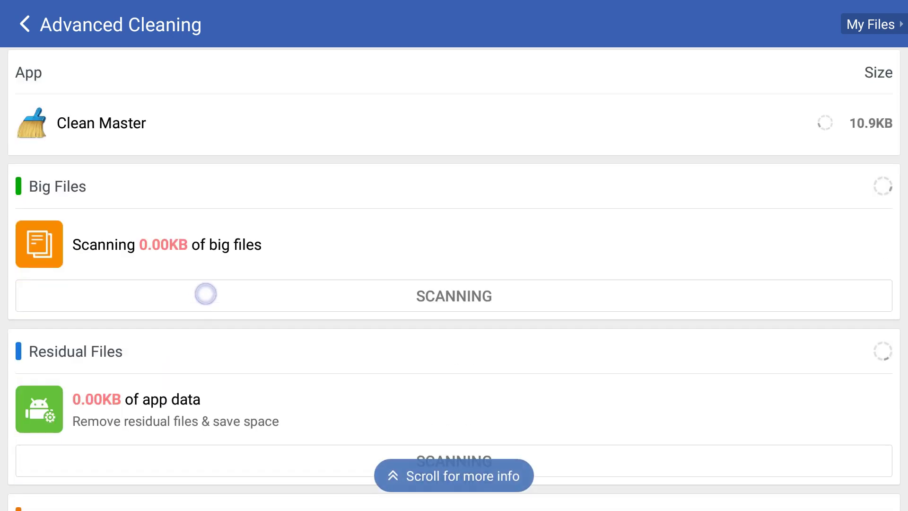
pyautogui.scroll(-1, 204, 297)
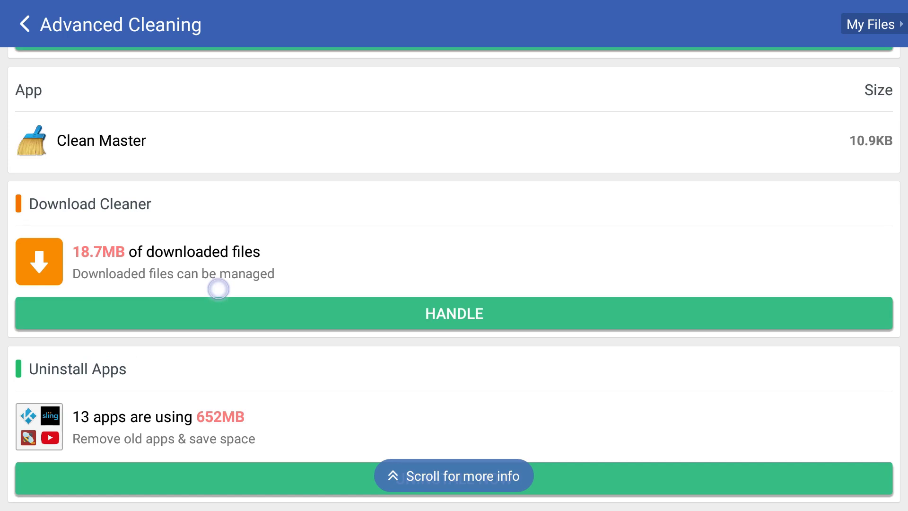
pyautogui.scroll(4, 218, 288)
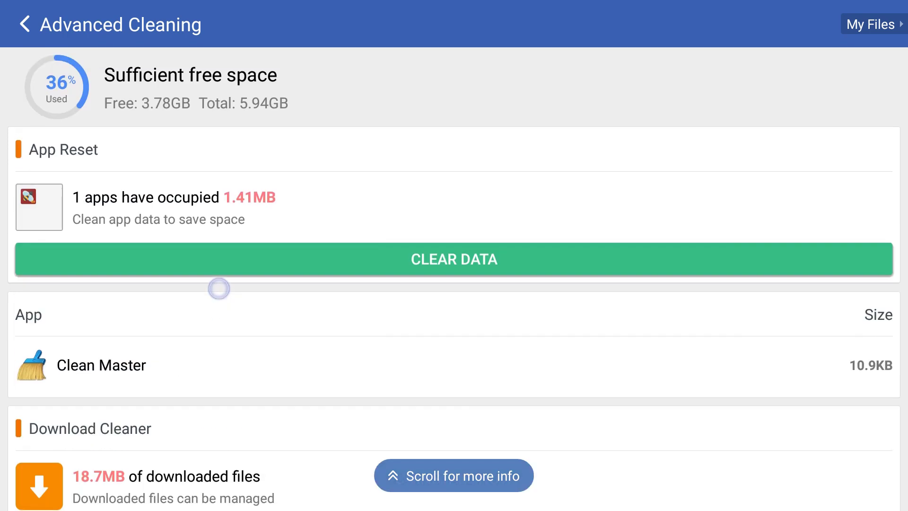
pyautogui.scroll(-2, 218, 288)
# - Permanently delete the 18.7 MB BeeTV_v2.0.9.apk from Download Cleaner
pyautogui.scroll(-1, 232, 278)
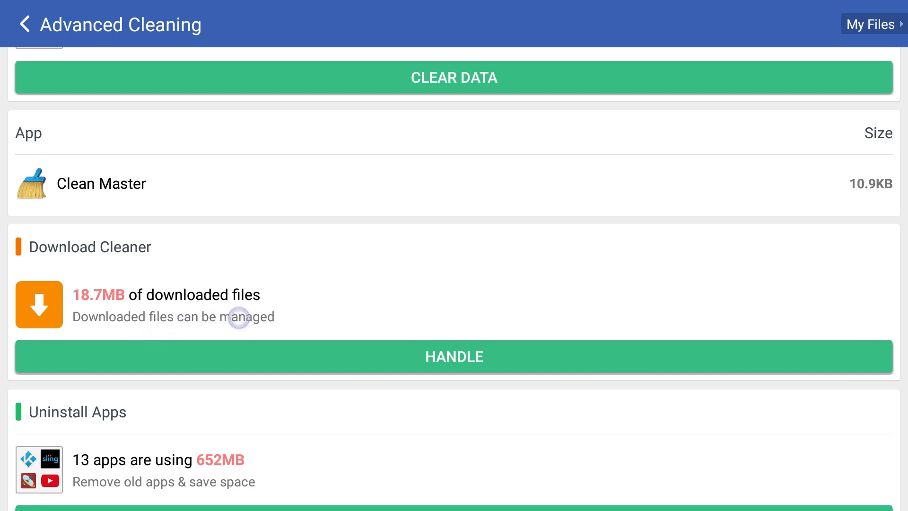
pyautogui.click(416, 355)
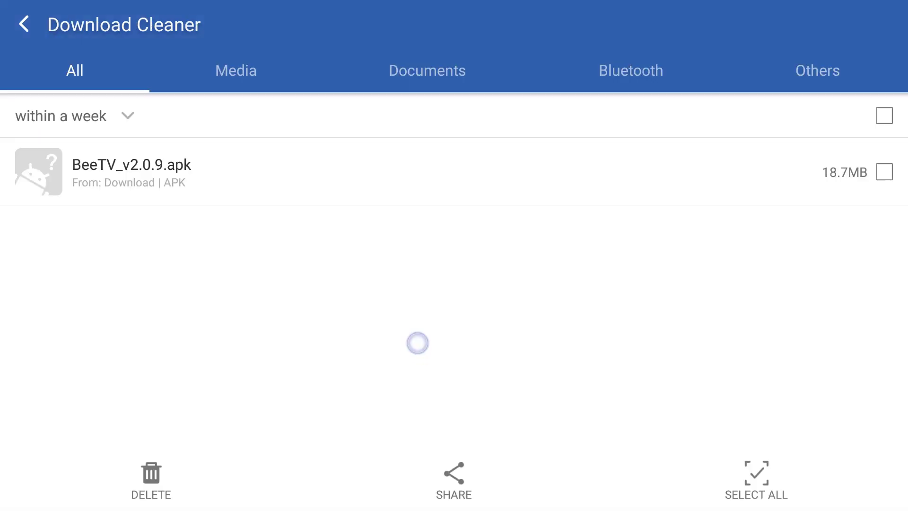
pyautogui.click(883, 173)
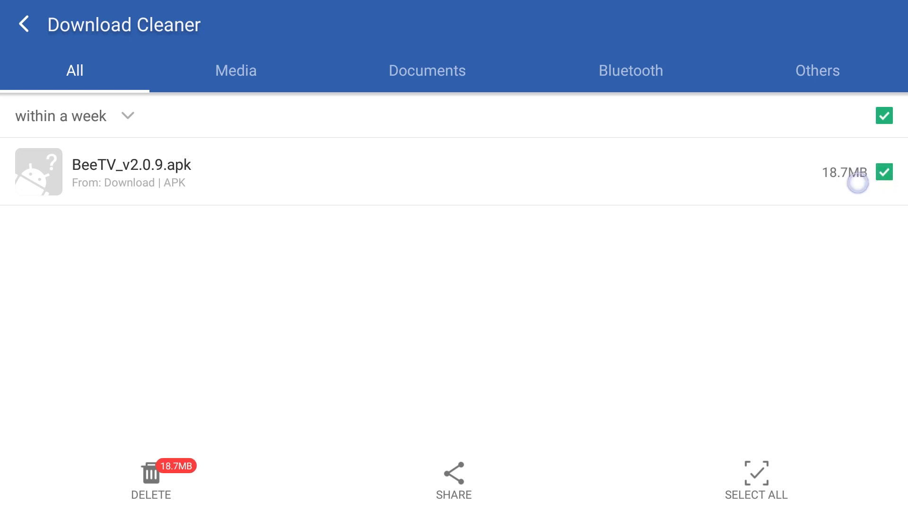
pyautogui.click(150, 471)
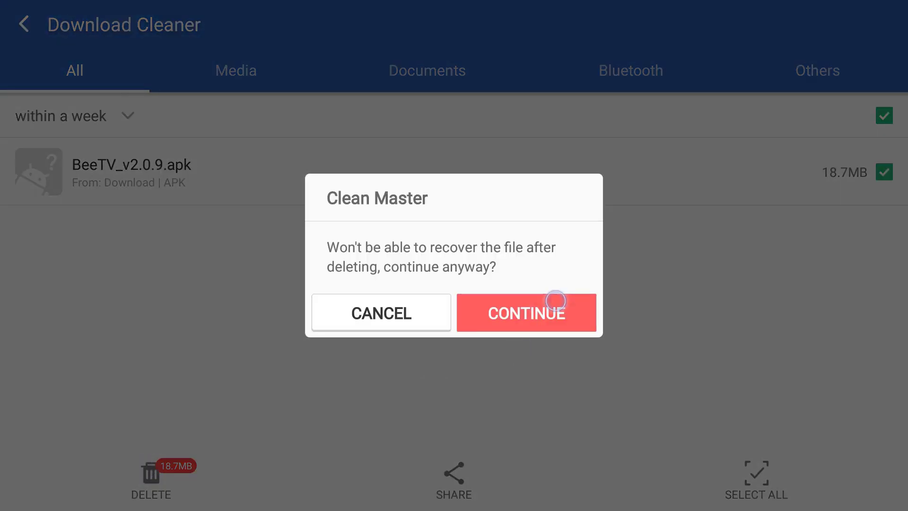
pyautogui.click(555, 302)
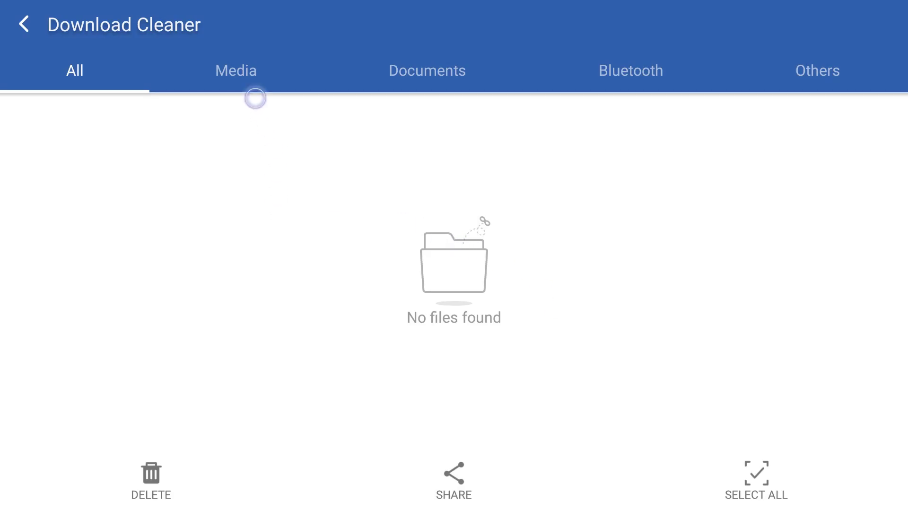
# - Check the Media, Documents and Bluetooth download categories, then return to Advanced Cleaning showing 18.7MB freed
pyautogui.click(238, 73)
pyautogui.click(444, 72)
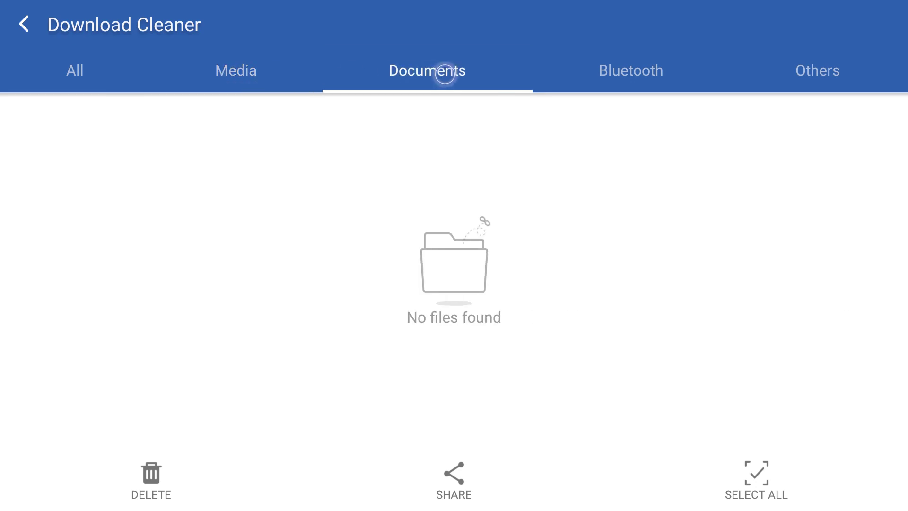
pyautogui.click(640, 74)
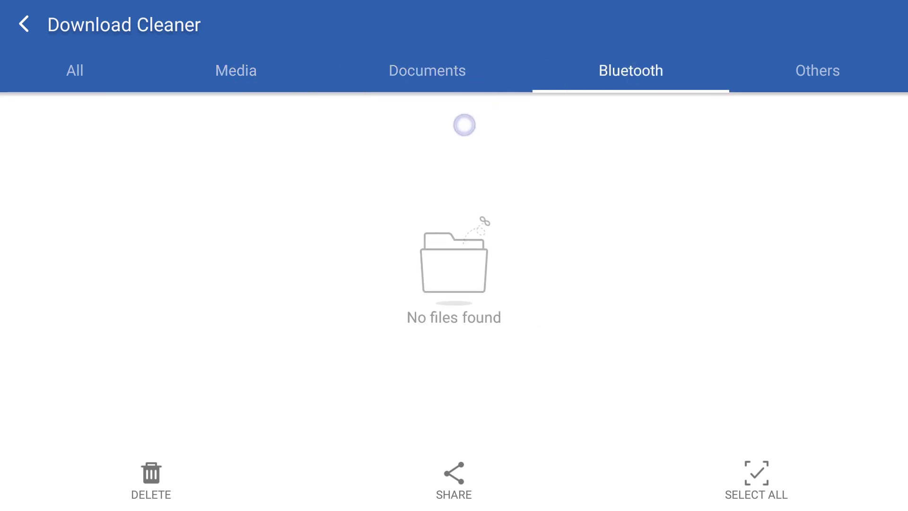
pyautogui.press('Escape')
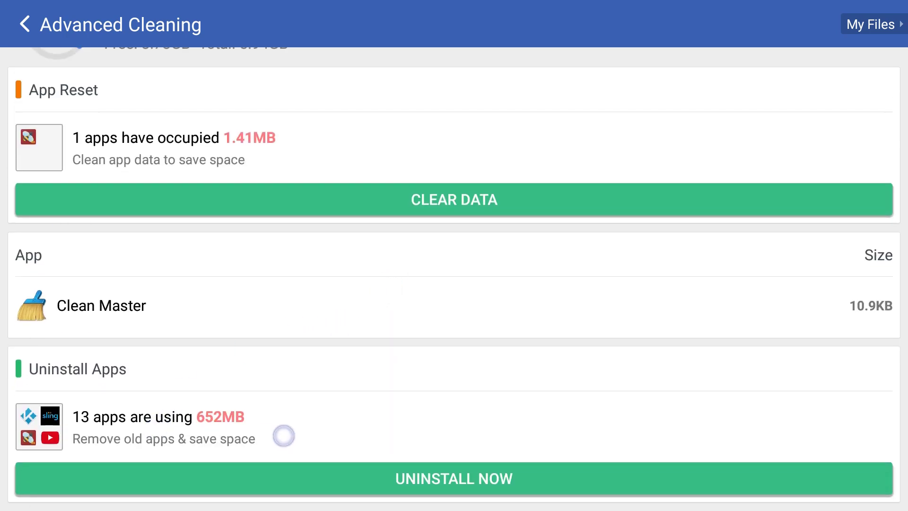
# - Open the installed apps list and check puhutv for removal
pyautogui.click(261, 428)
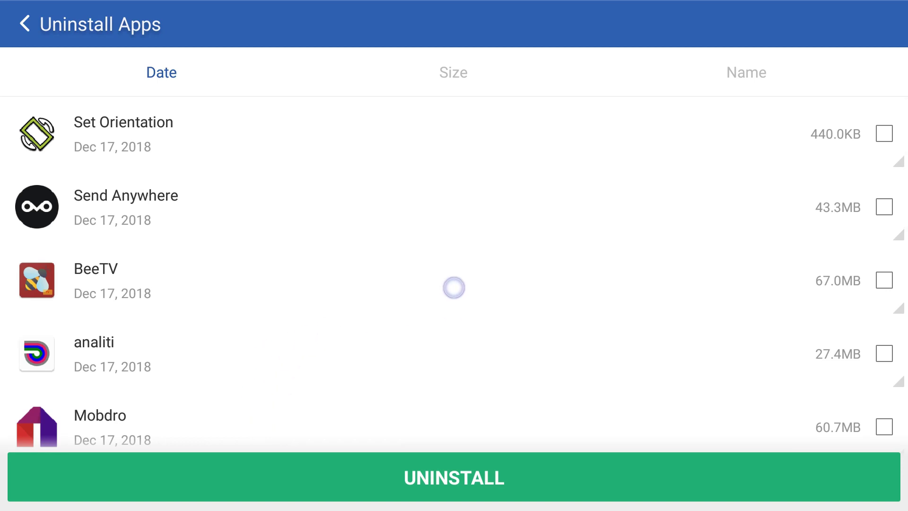
pyautogui.click(435, 208)
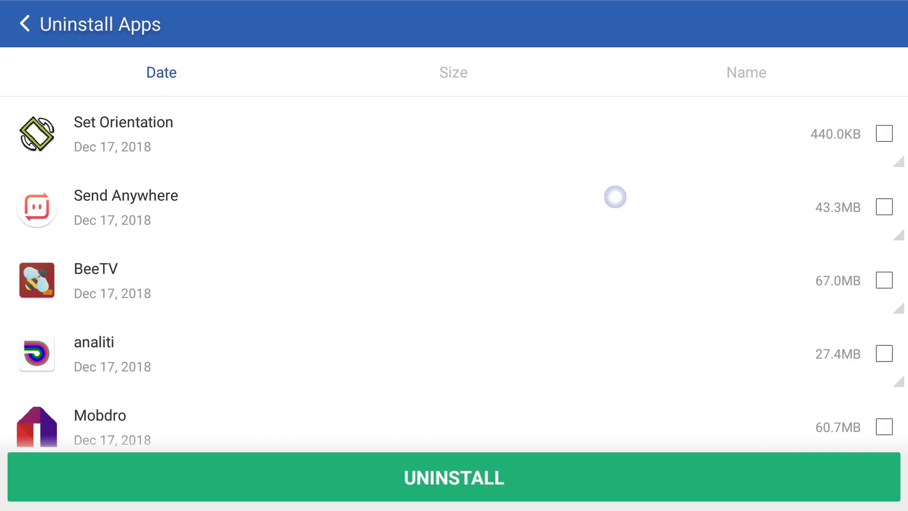
pyautogui.scroll(-5, 614, 197)
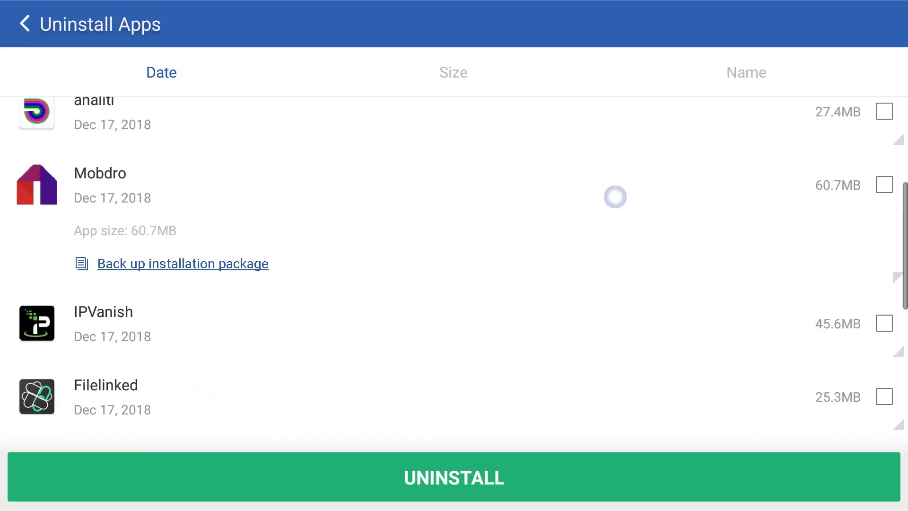
pyautogui.scroll(-5, 614, 197)
pyautogui.scroll(-2, 615, 198)
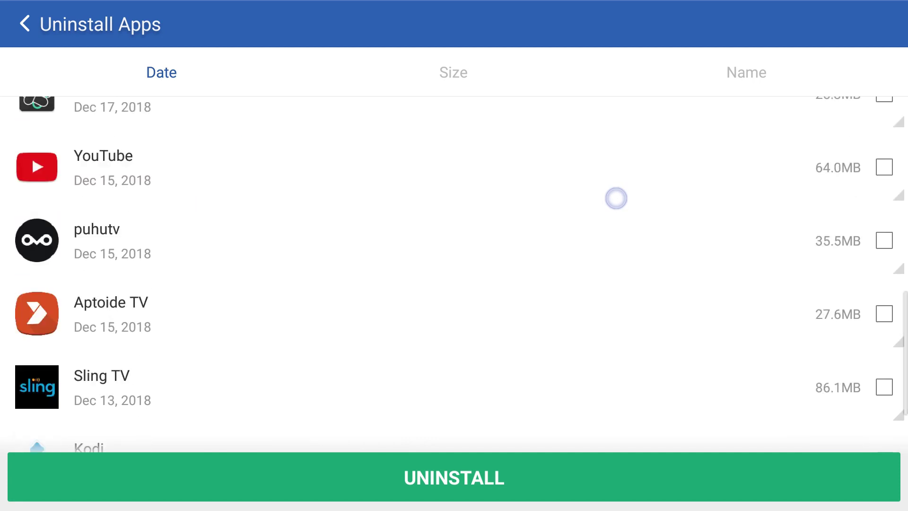
pyautogui.scroll(-2, 616, 198)
pyautogui.scroll(2, 616, 197)
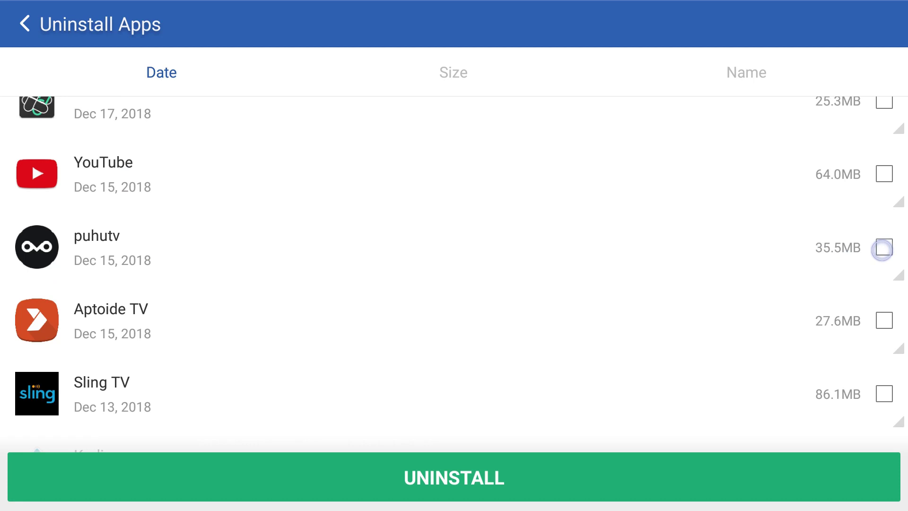
# - Uninstall puhutv to free 35.5 MB, then return to Advanced Cleaning
pyautogui.click(473, 489)
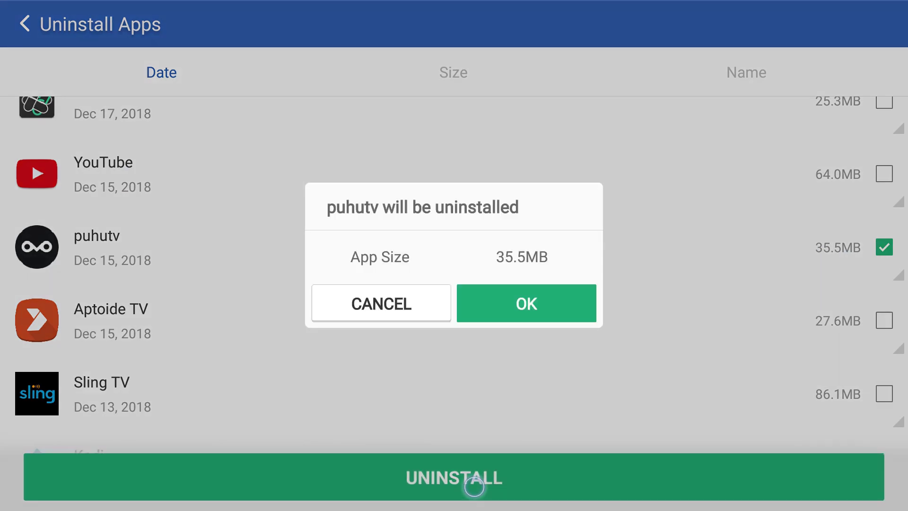
pyautogui.click(536, 320)
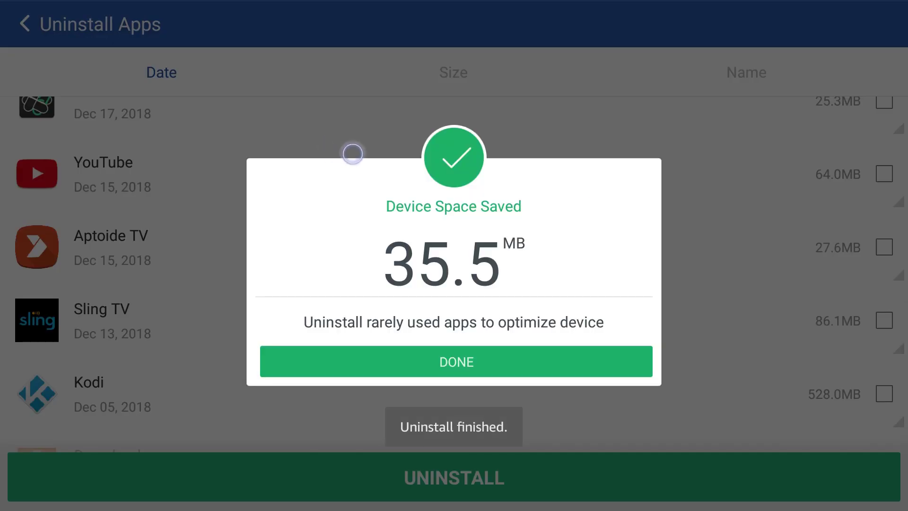
pyautogui.click(485, 374)
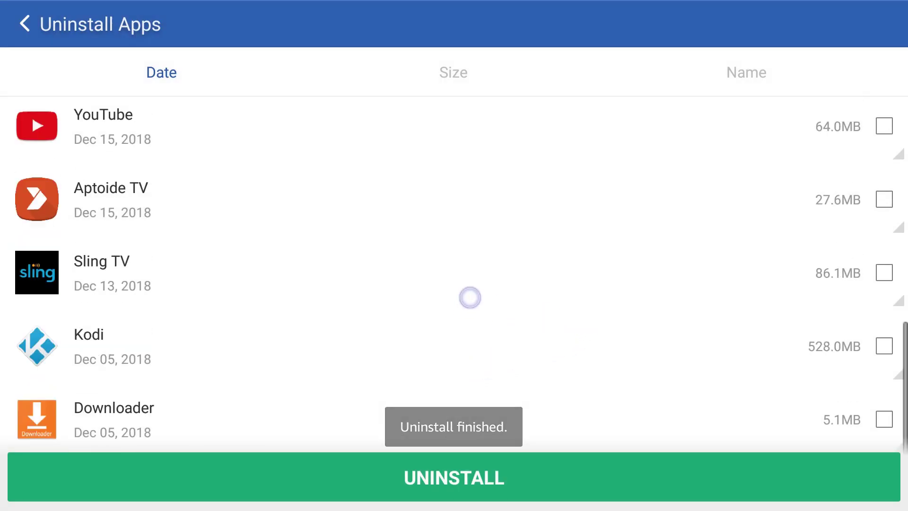
pyautogui.press('Escape')
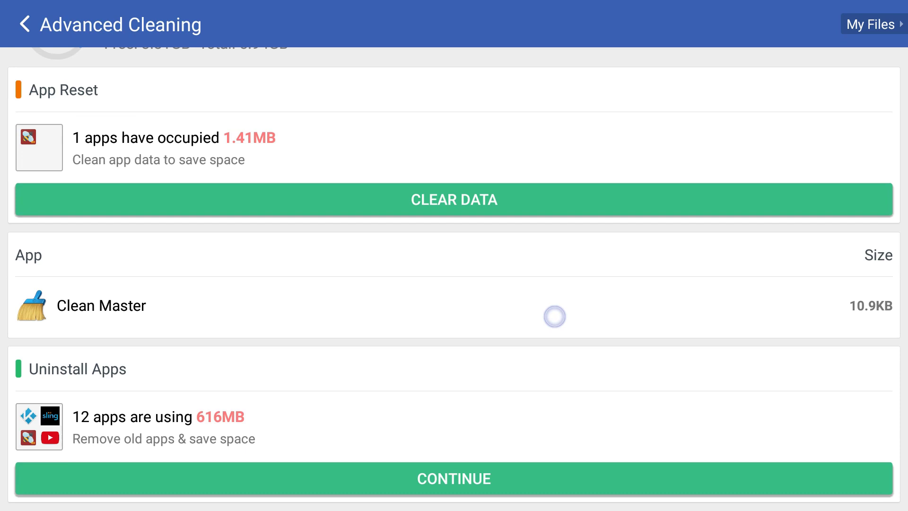
# - From the home screen, open Wi-Fi Security, accept the Antivirus terms, then go back home
pyautogui.press('Escape')
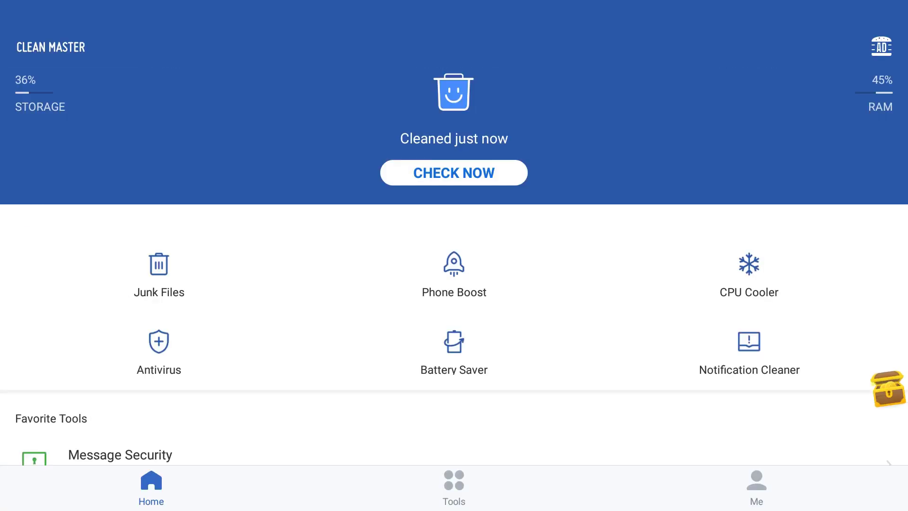
pyautogui.scroll(-5, 481, 320)
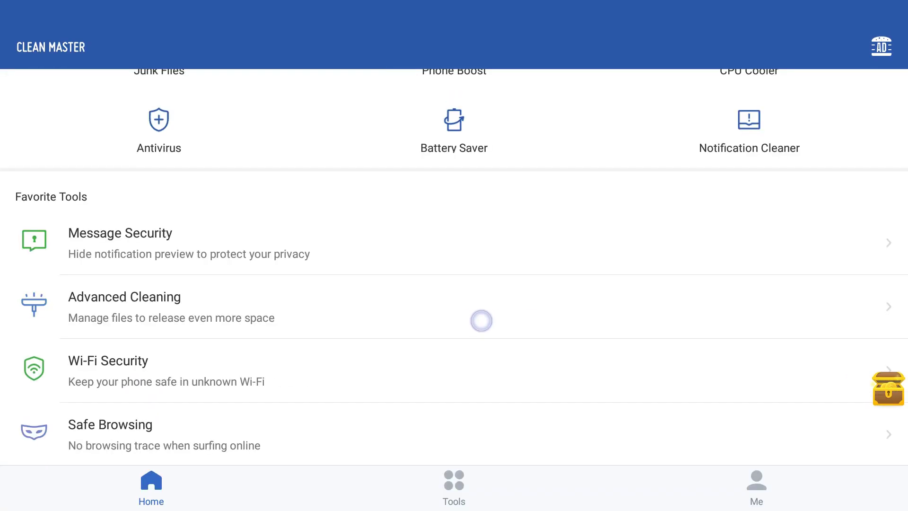
pyautogui.click(278, 367)
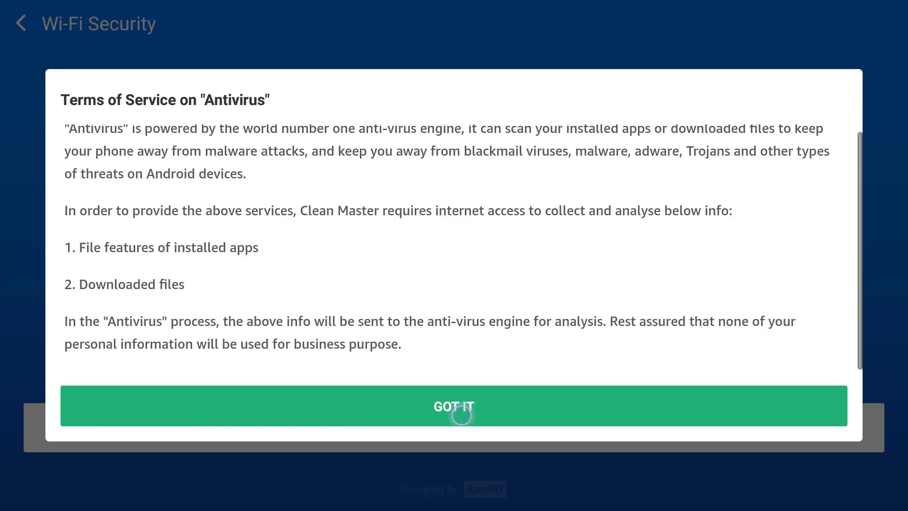
pyautogui.click(458, 405)
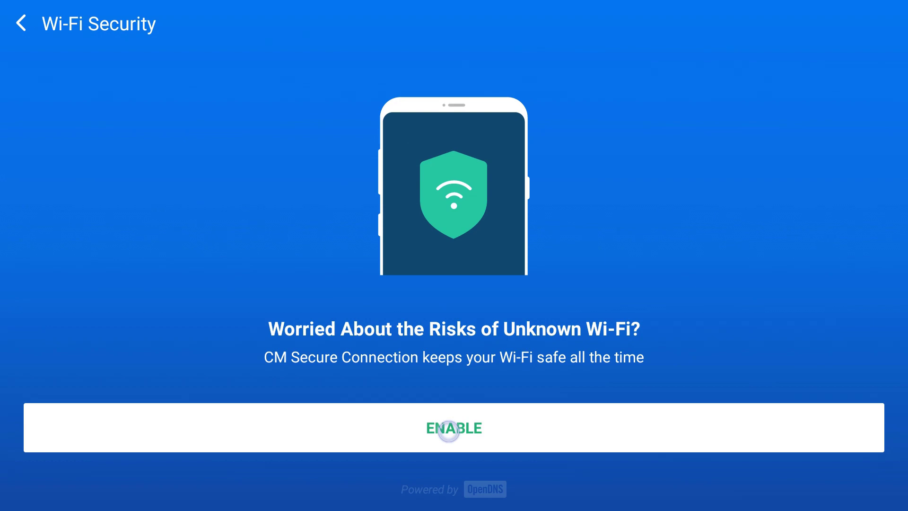
pyautogui.click(447, 424)
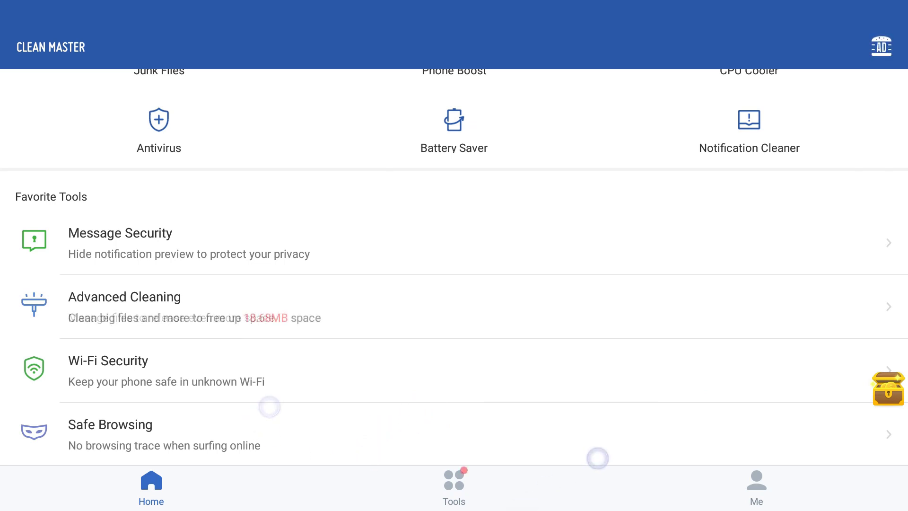
# - Scroll through the full list on the Tools tab
pyautogui.click(461, 485)
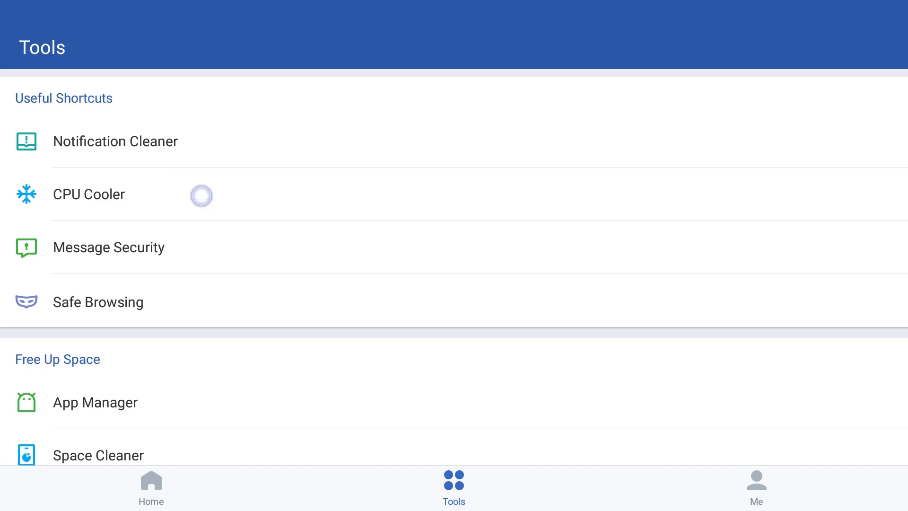
pyautogui.scroll(-2, 204, 206)
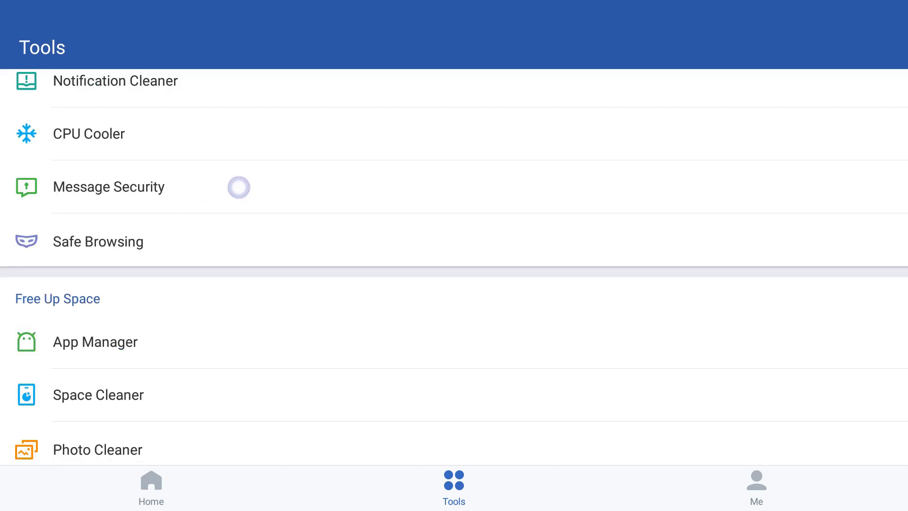
pyautogui.scroll(-2, 238, 188)
pyautogui.scroll(-2, 202, 186)
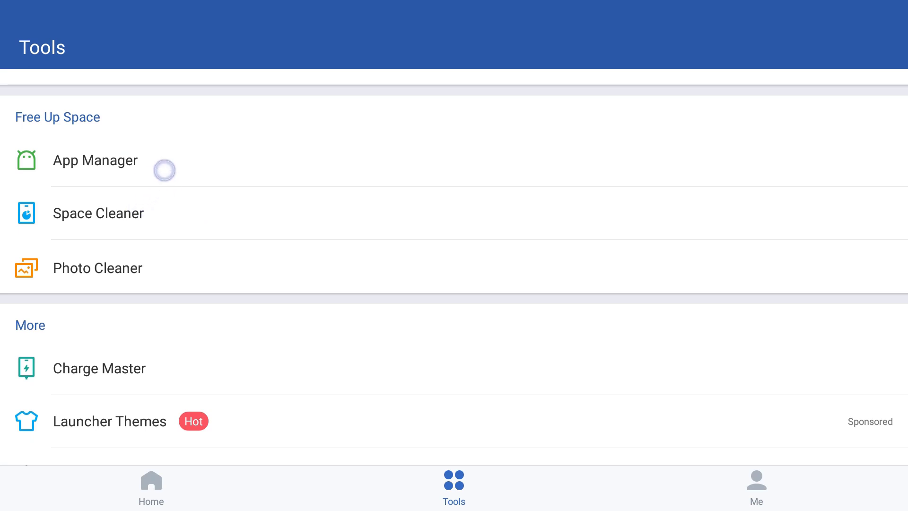
pyautogui.scroll(-1, 137, 215)
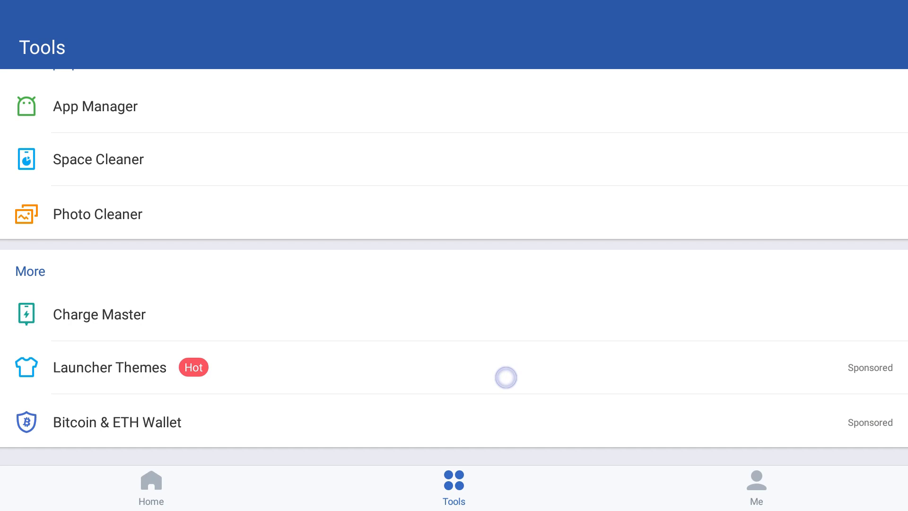
pyautogui.scroll(5, 340, 356)
pyautogui.scroll(1, 340, 357)
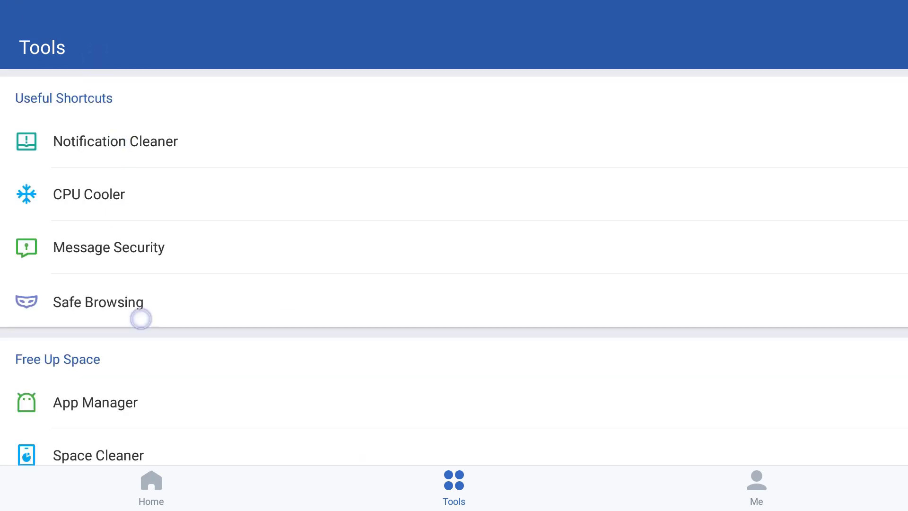
# - Return to the Home tab and scroll through the Clean Master home page
pyautogui.click(166, 490)
pyautogui.scroll(5, 237, 403)
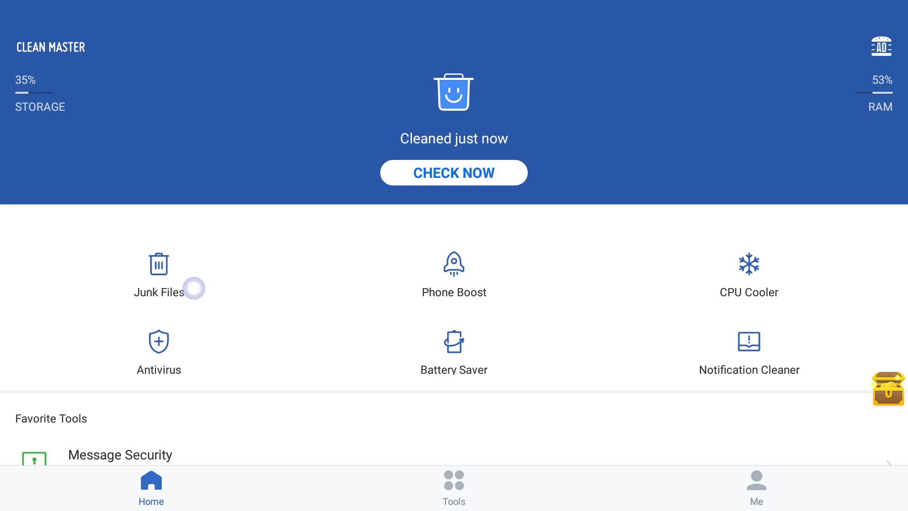
pyautogui.scroll(-3, 215, 262)
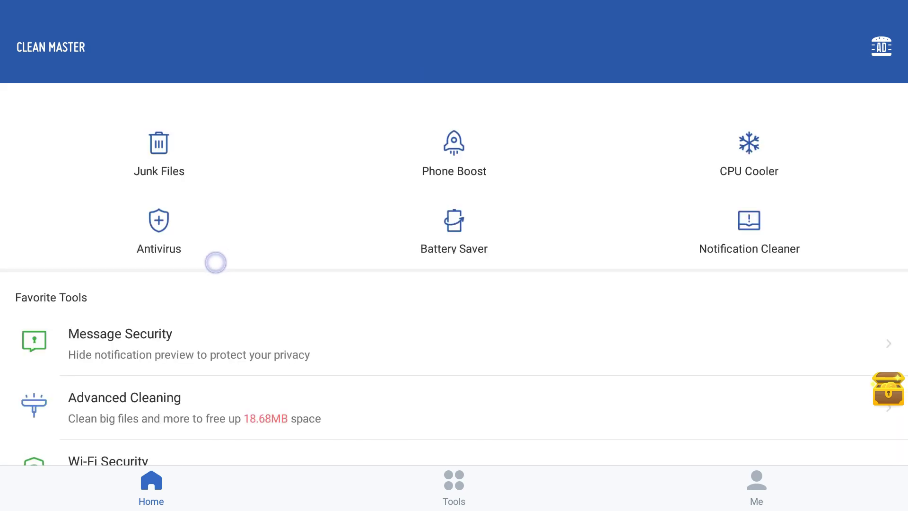
pyautogui.scroll(-2, 200, 259)
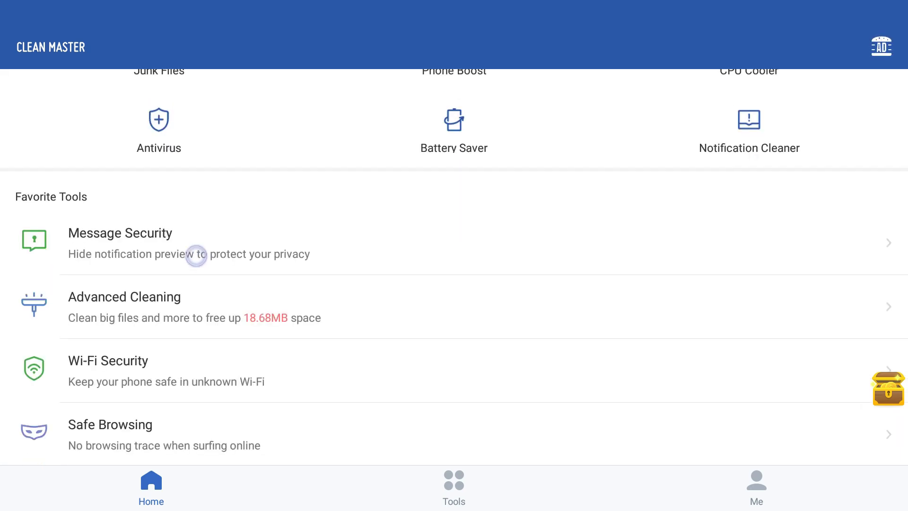
pyautogui.scroll(1, 196, 255)
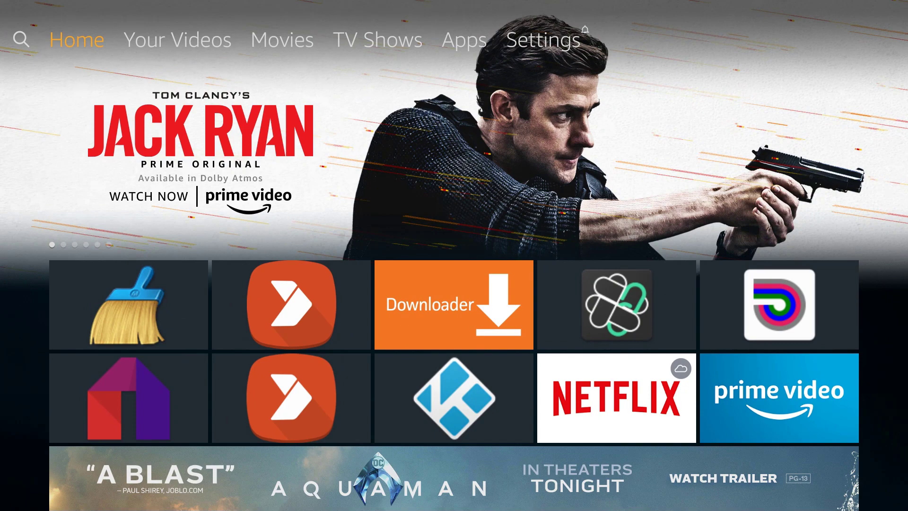
# - Move to the Aptoide TV tile in the Fire TV Recent row
pyautogui.press('Down')
pyautogui.press('Down')
pyautogui.press('Right')
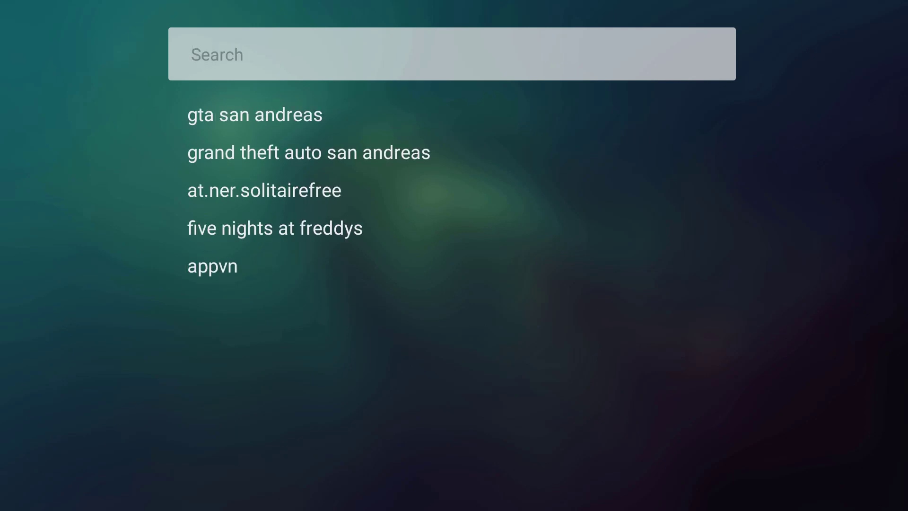
# - Type 'clean' and run the 'clean master' suggested search
pyautogui.write('cl')
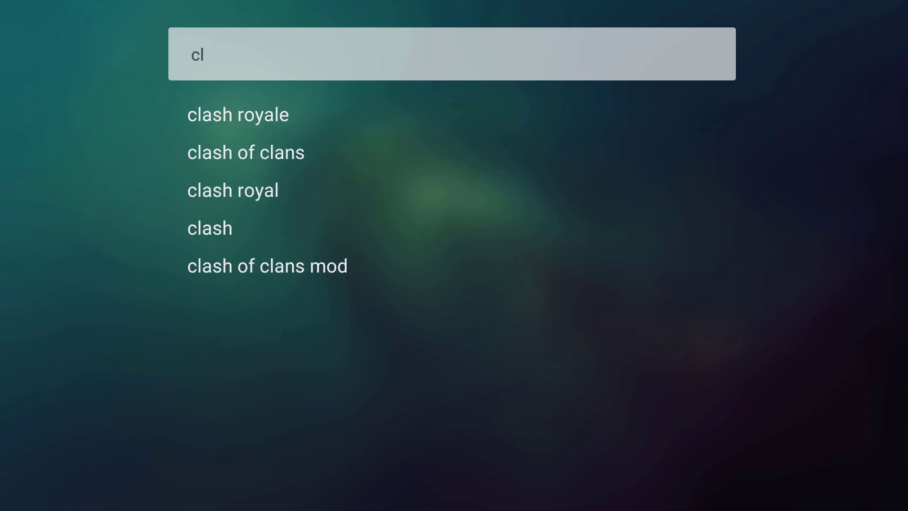
pyautogui.write('ean')
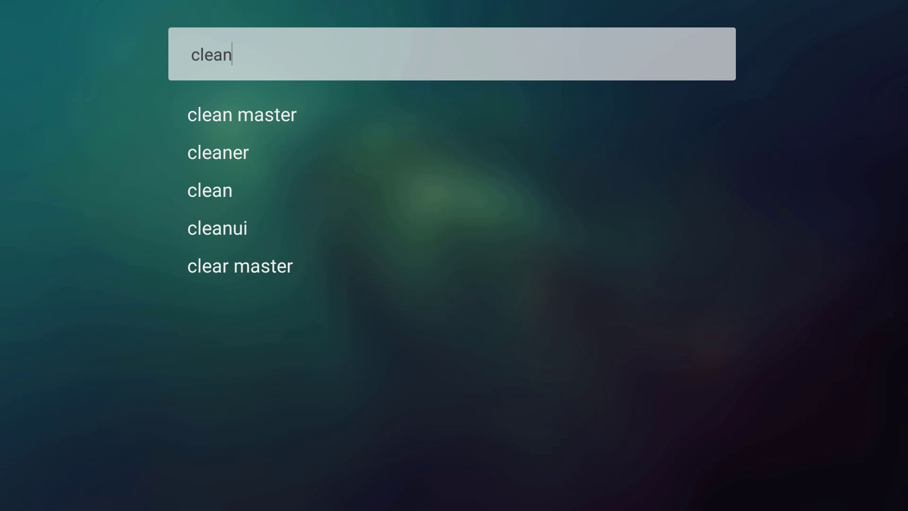
pyautogui.press('Down')
pyautogui.press('Return')
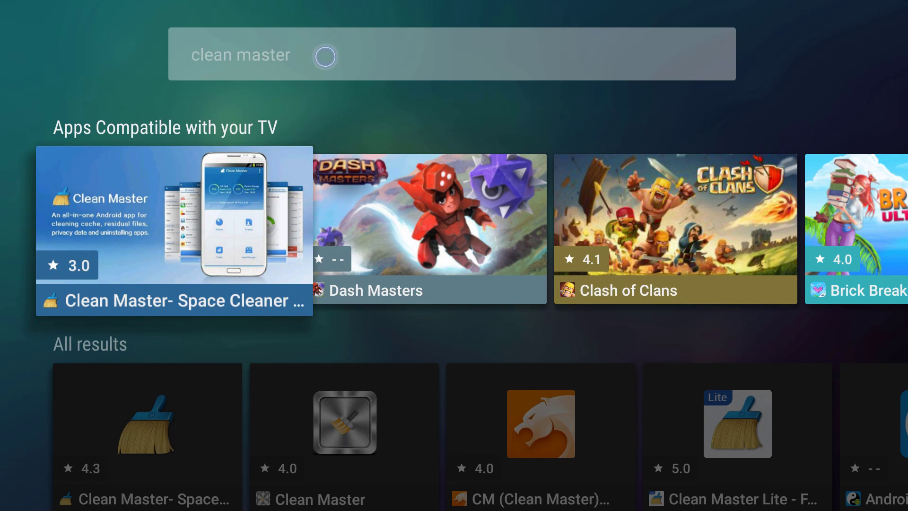
# - Replace the 'clean master' search with 'set orientation' and submit it
pyautogui.click(324, 57)
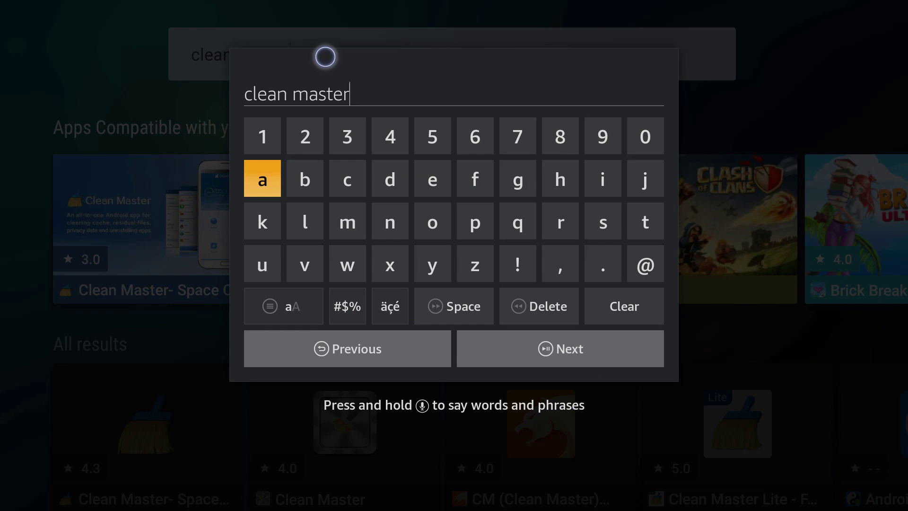
pyautogui.press('BackSpace')
pyautogui.press('BackSpace')
pyautogui.press('BackSpace')
pyautogui.press('BackSpace')
pyautogui.press('BackSpace')
pyautogui.press('BackSpace')
pyautogui.press('BackSpace')
pyautogui.press('BackSpace')
pyautogui.press('BackSpace')
pyautogui.press('BackSpace')
pyautogui.press('BackSpace')
pyautogui.press('BackSpace')
pyautogui.write('se')
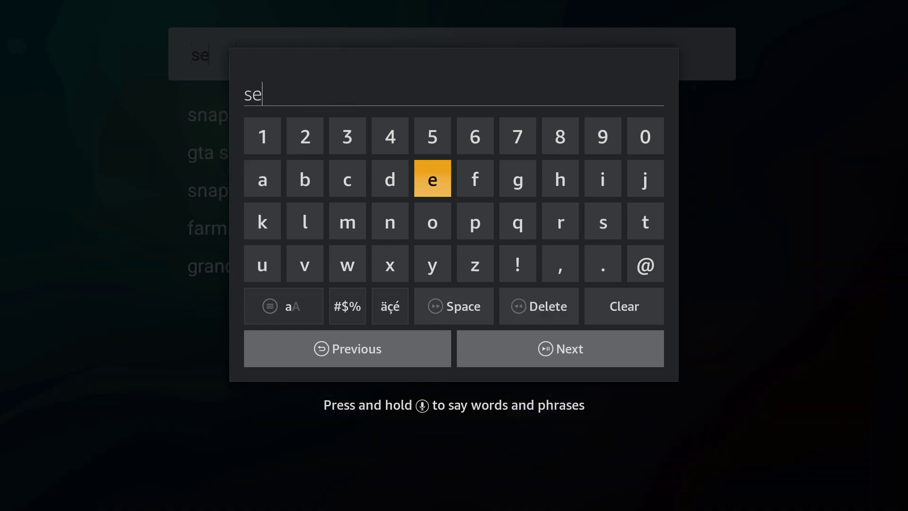
pyautogui.write('t orie')
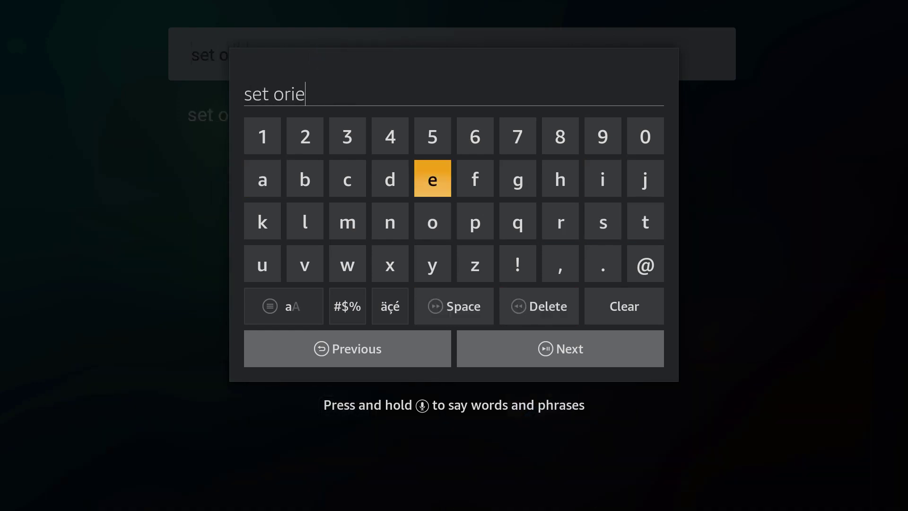
pyautogui.write('ntation')
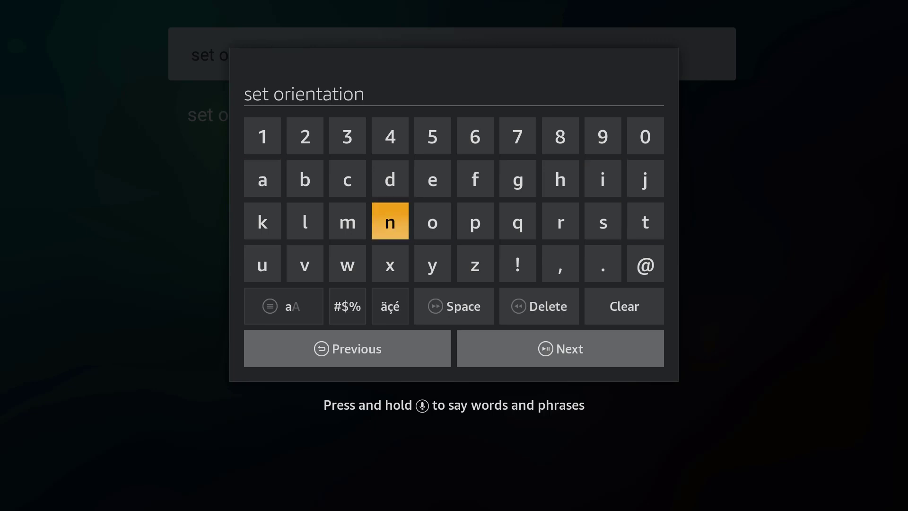
pyautogui.press('Down')
pyautogui.press('Down')
pyautogui.press('Right')
pyautogui.press('Down')
pyautogui.press('Right')
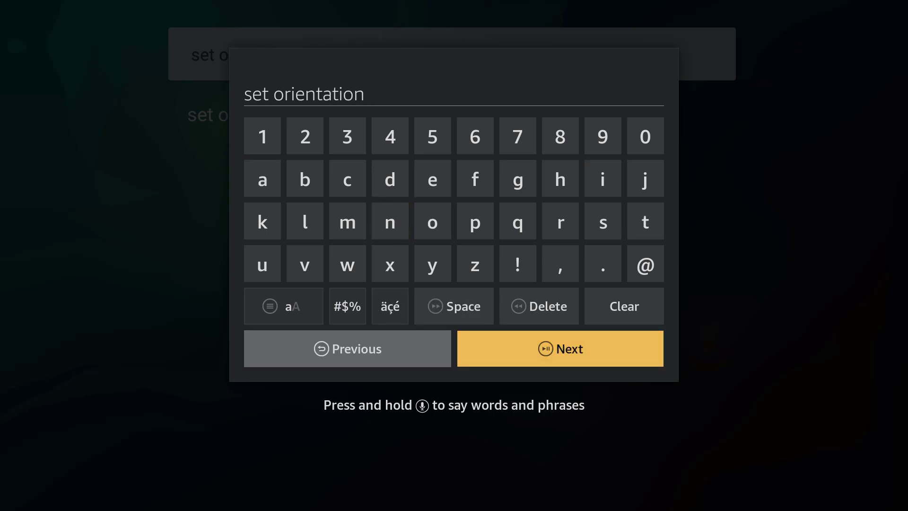
pyautogui.press('Return')
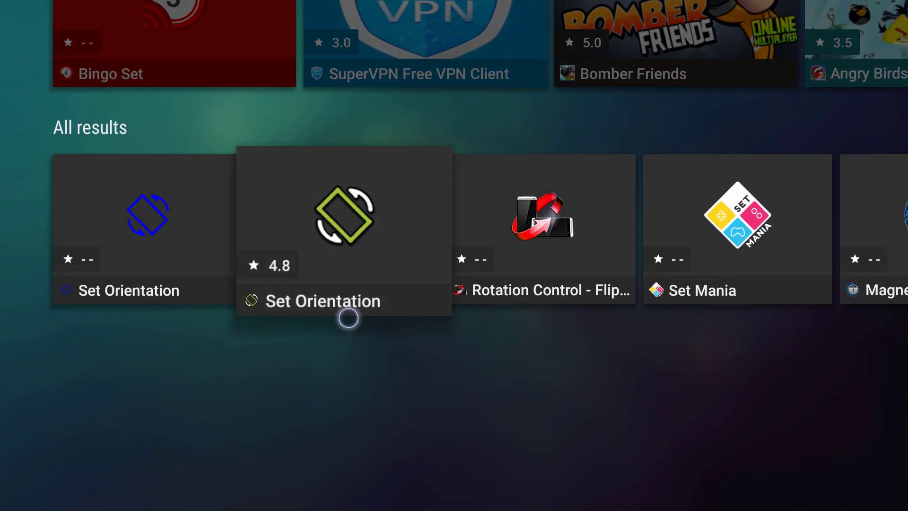
# - Open Set Orientation from its store page and apply Landscape orientation
pyautogui.click(349, 317)
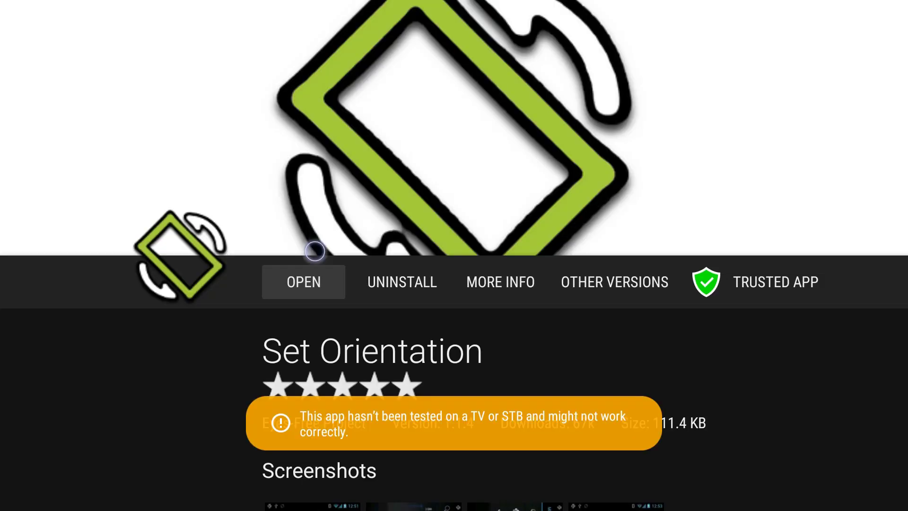
pyautogui.click(311, 282)
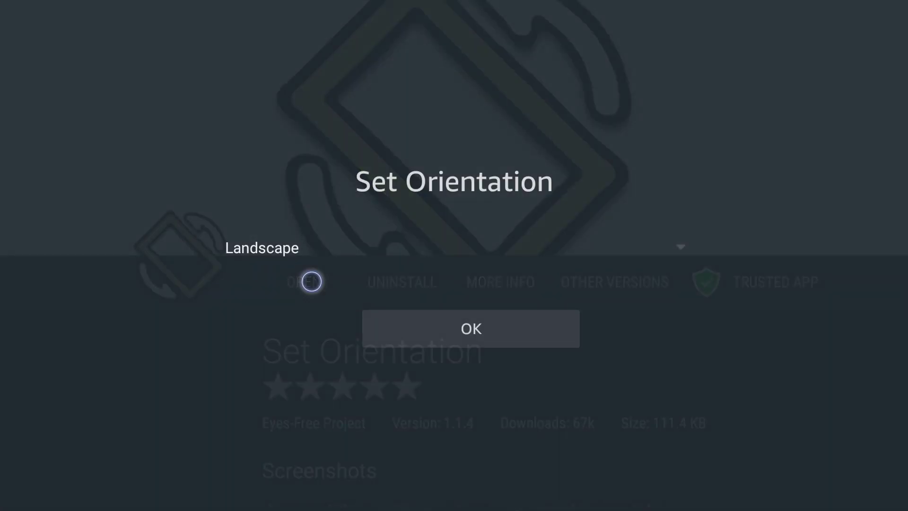
pyautogui.click(264, 255)
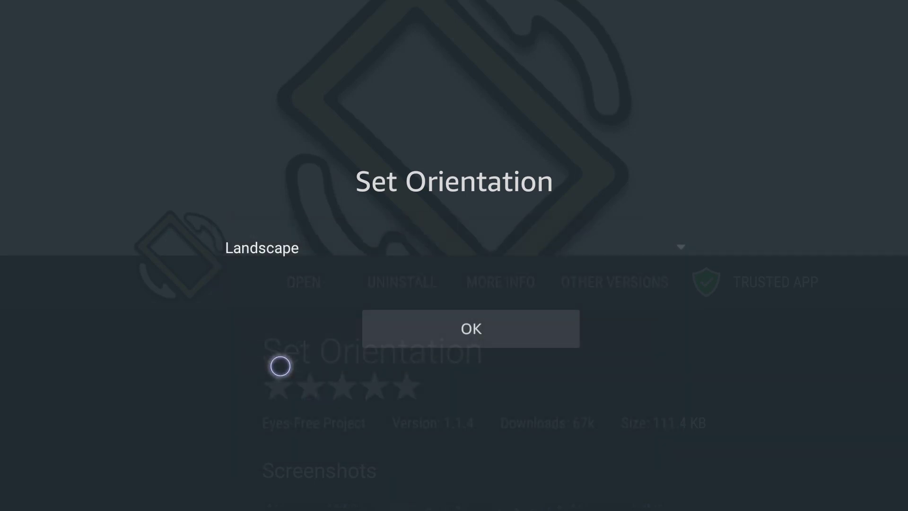
pyautogui.click(444, 338)
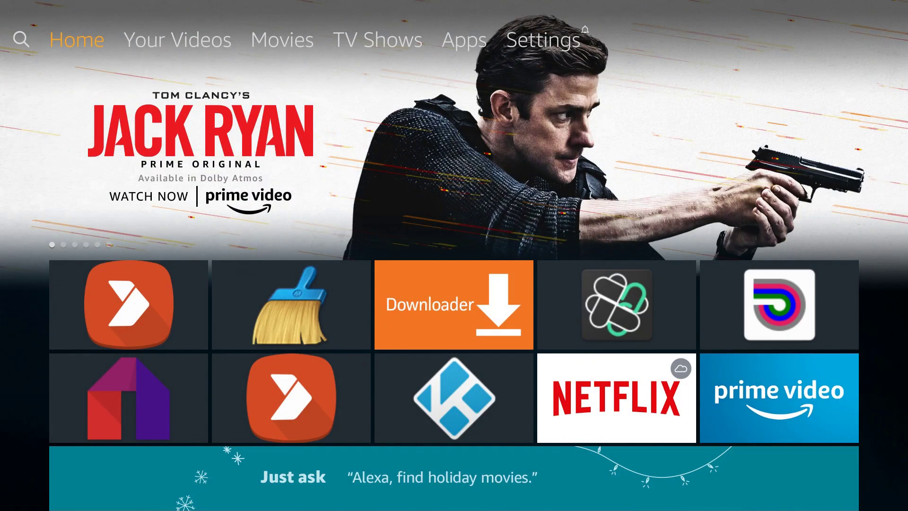
pyautogui.press('Down')
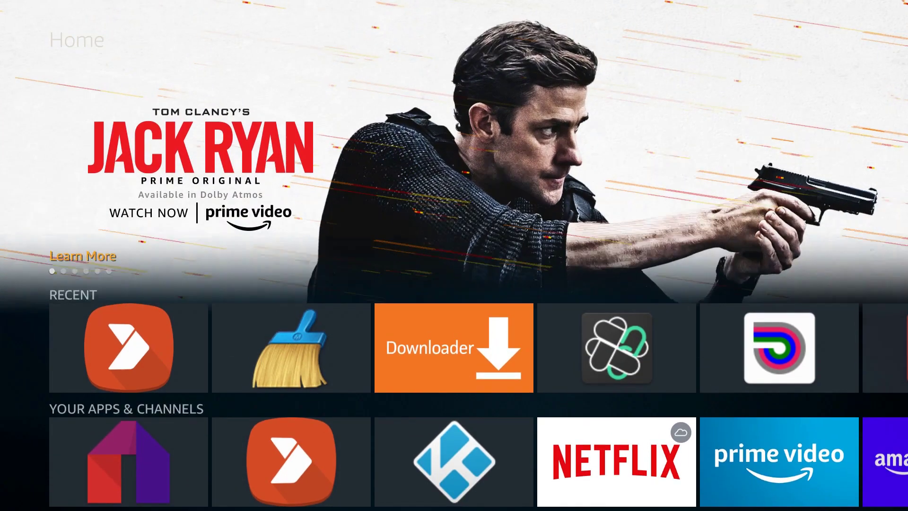